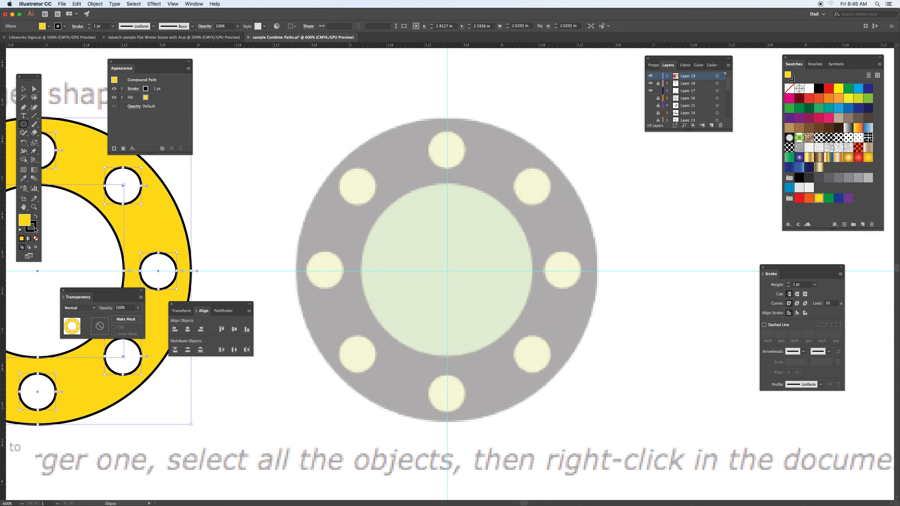
Draw unfilled circles about 2.02 in and 1.12 in wide centred on the guides' intersection, plus one about 0.24 in over the top hole.
{"action": "left_click", "coordinate": [36, 239]}
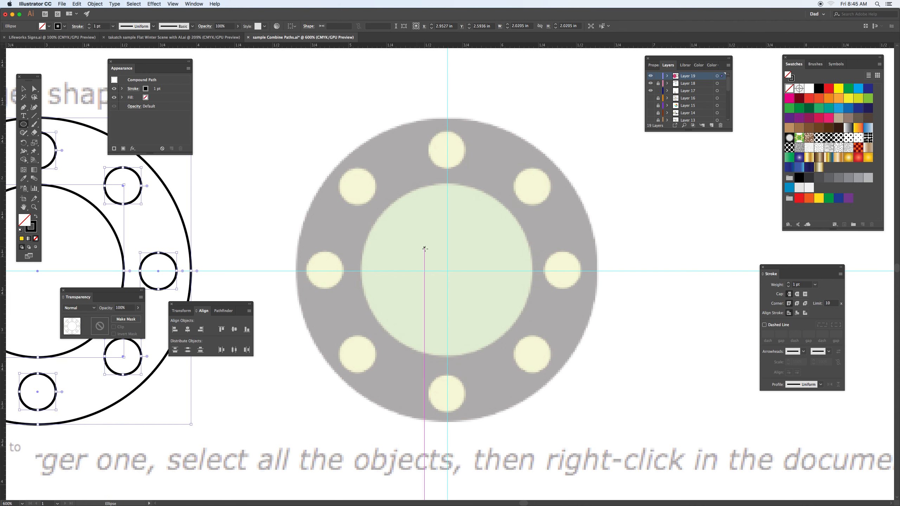
{"action": "left_click_drag", "start_coordinate": [447, 272], "coordinate": [561, 425]}
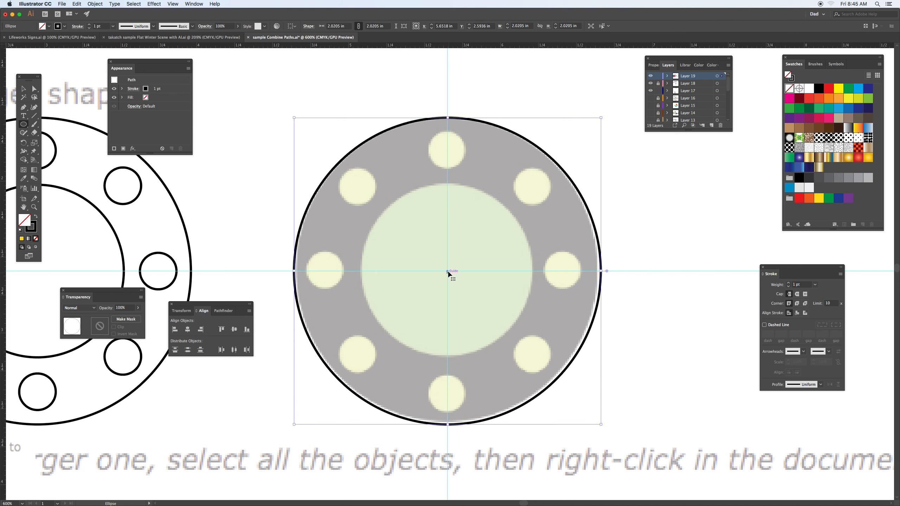
{"action": "left_click", "coordinate": [437, 258]}
{"action": "key", "text": "l"}
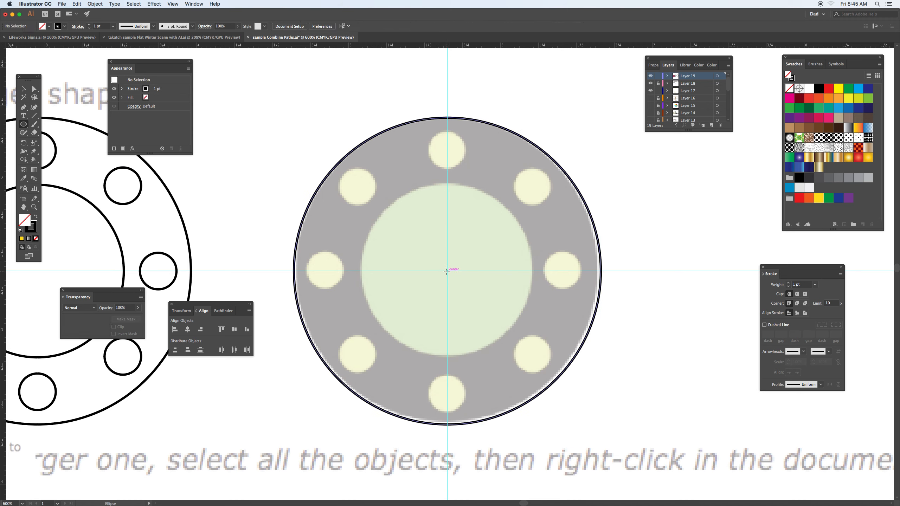
{"action": "left_click_drag", "start_coordinate": [447, 271], "coordinate": [512, 356]}
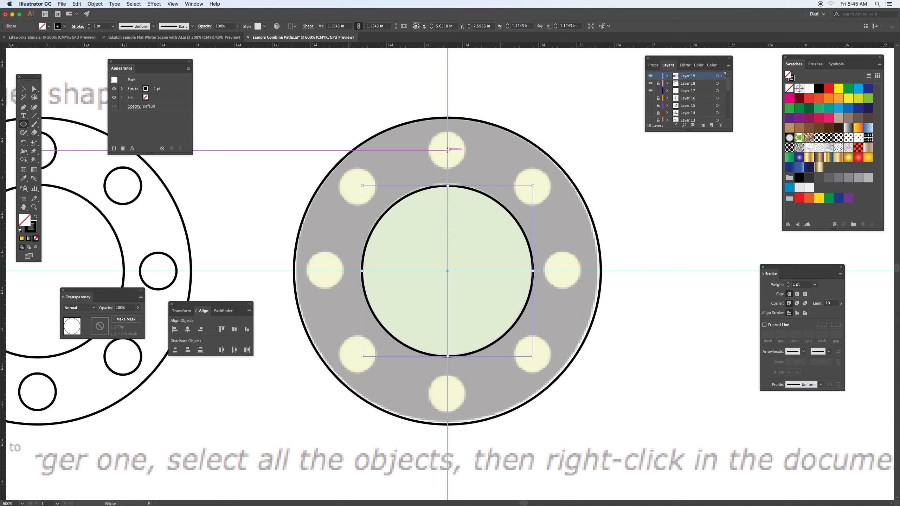
{"action": "left_click_drag", "start_coordinate": [448, 150], "coordinate": [455, 171]}
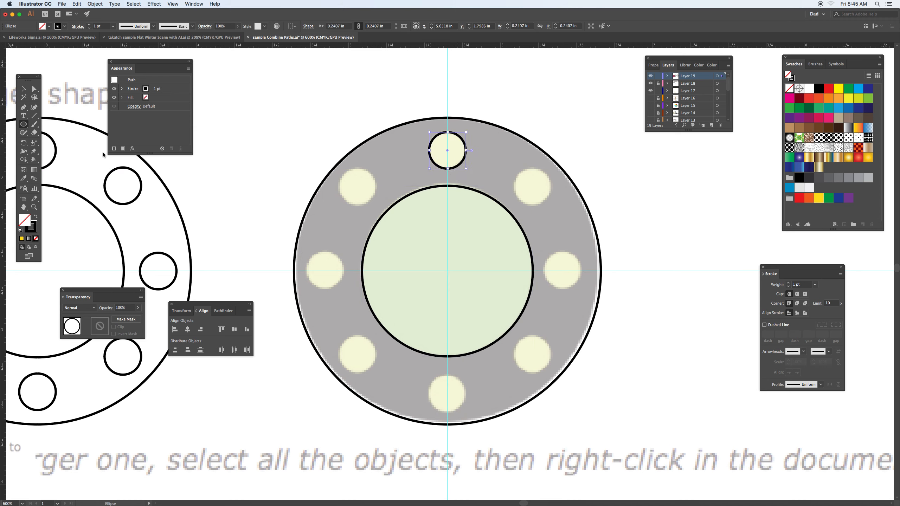
Copy the small circle around the guides' intersection in 360/8 degree rotations to make eight evenly spaced holes.
{"action": "left_click", "coordinate": [24, 142]}
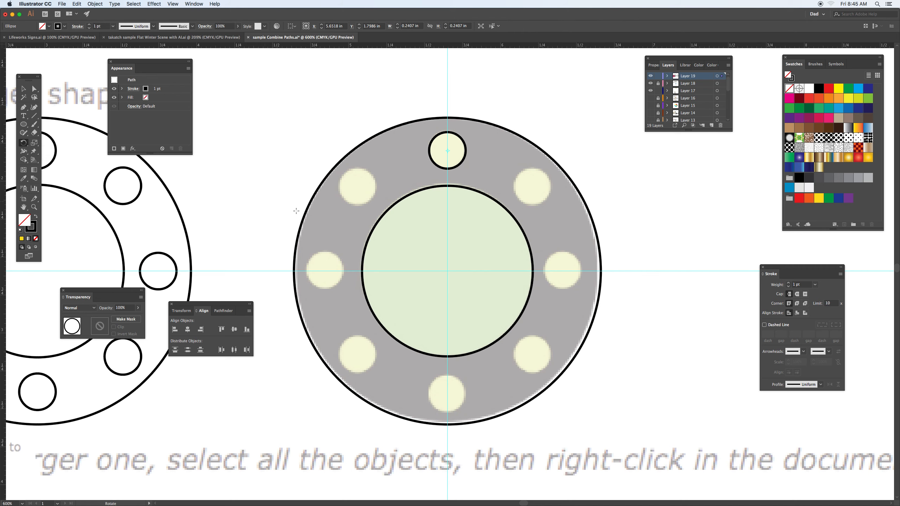
{"action": "left_click", "coordinate": [447, 271], "text": "alt"}
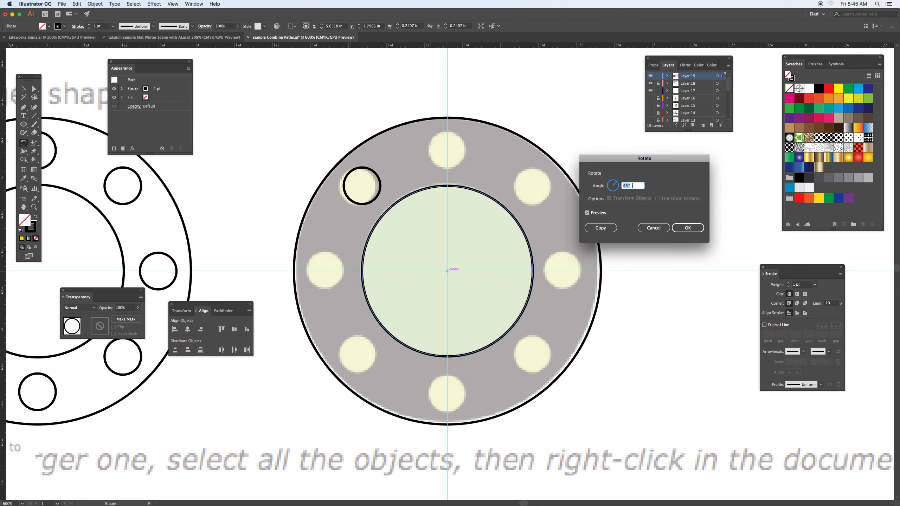
{"action": "type", "text": "360/8"}
{"action": "left_click", "coordinate": [588, 213]}
{"action": "left_click", "coordinate": [587, 213]}
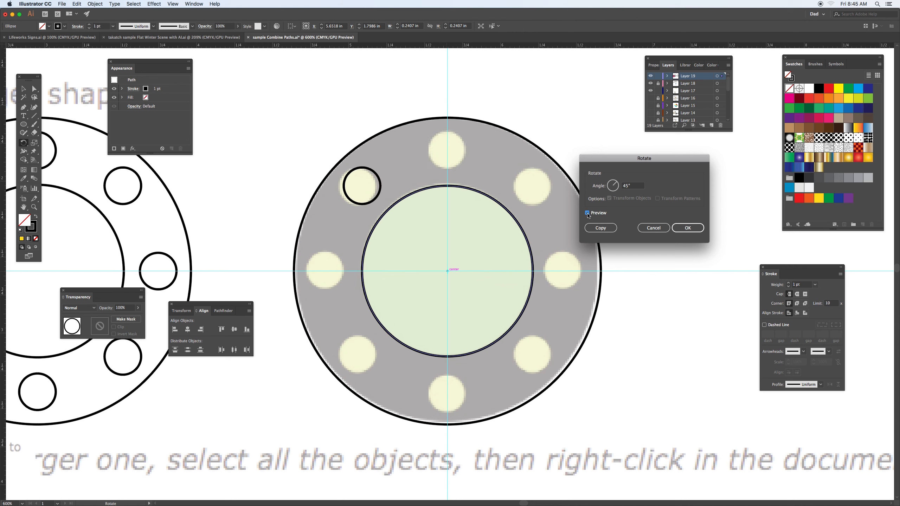
{"action": "left_click", "coordinate": [598, 228]}
{"action": "key", "text": "super+d"}
{"action": "key", "text": "super+d"}
{"action": "key", "text": "super+d"}
{"action": "key", "text": "super+d"}
{"action": "key", "text": "super+d"}
{"action": "key", "text": "super+d"}
{"action": "key", "text": "v"}
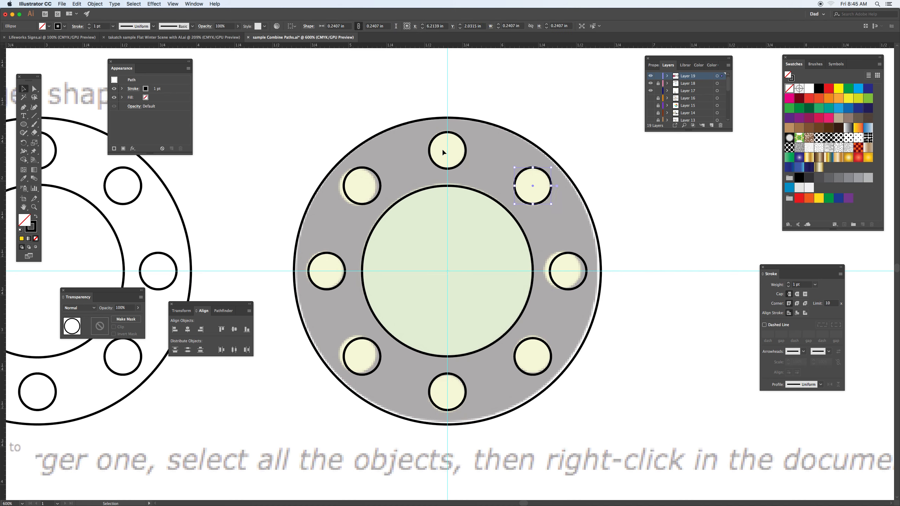
Fill all circles of the traced shape orange-red and recolour the large outer circle green.
{"action": "left_click_drag", "start_coordinate": [291, 107], "coordinate": [624, 430]}
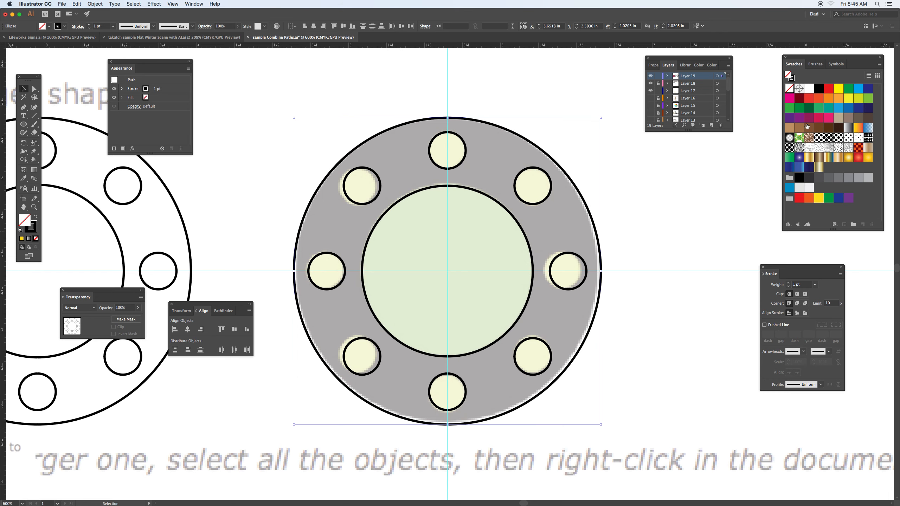
{"action": "left_click", "coordinate": [817, 99]}
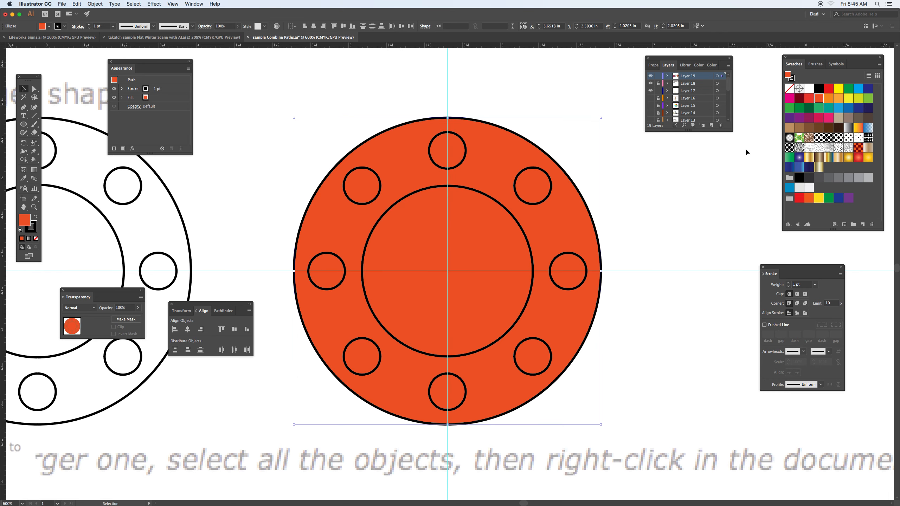
{"action": "left_click", "coordinate": [658, 199]}
{"action": "left_click", "coordinate": [594, 224]}
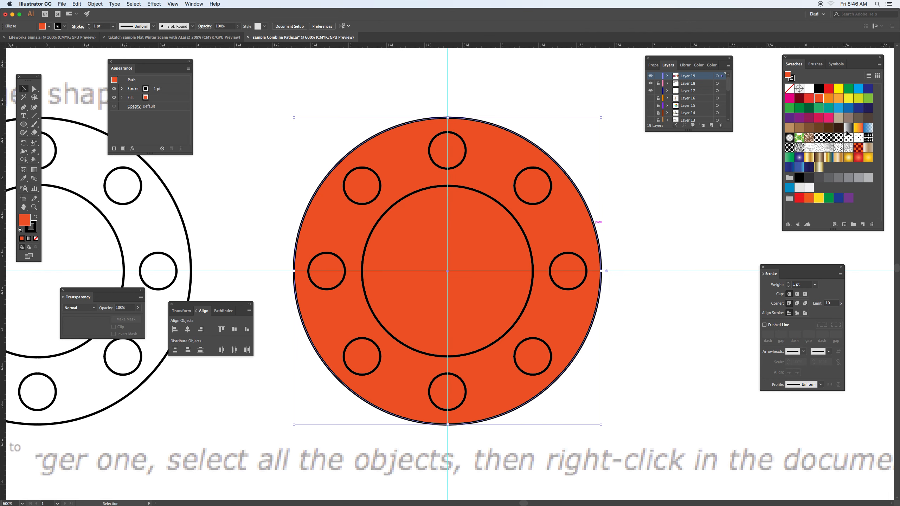
{"action": "left_click", "coordinate": [867, 98]}
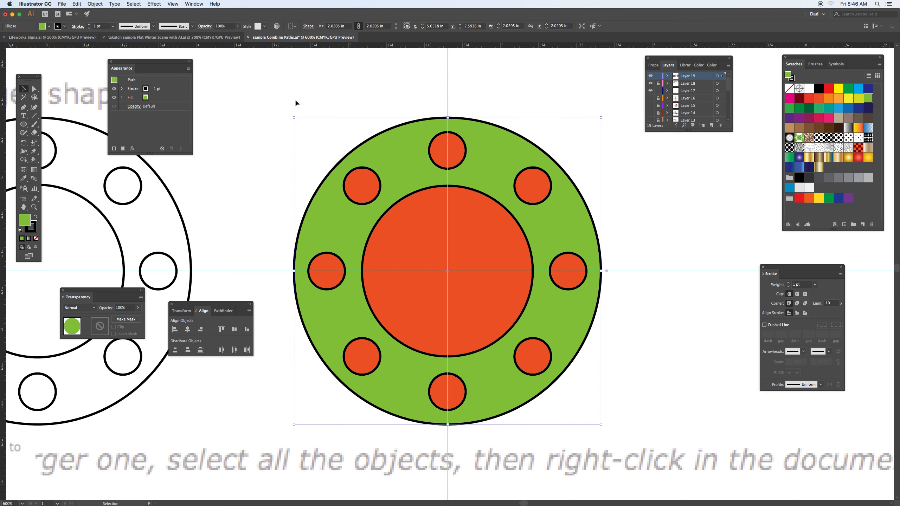
Combine the outer circle, the central circle and the eight small circles into one compound path.
{"action": "left_click_drag", "start_coordinate": [280, 104], "coordinate": [629, 443]}
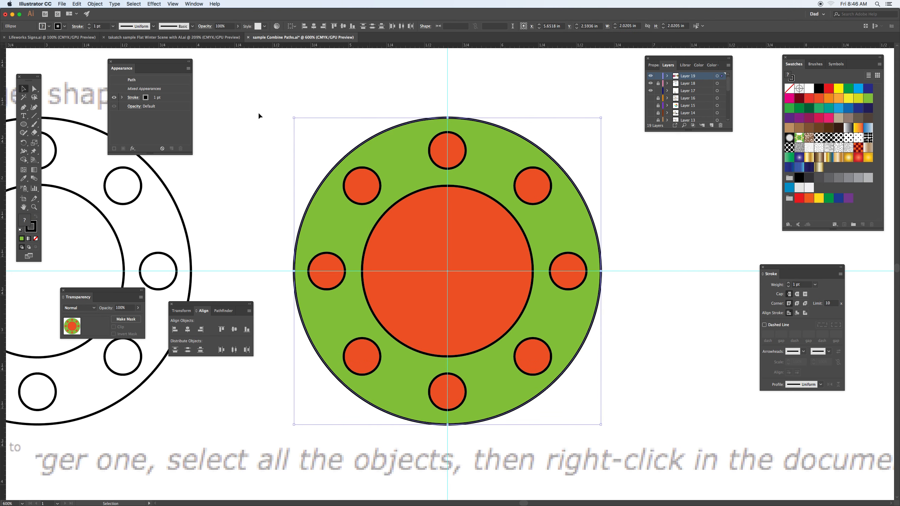
{"action": "left_click", "coordinate": [100, 5]}
{"action": "mouse_move", "coordinate": [129, 232]}
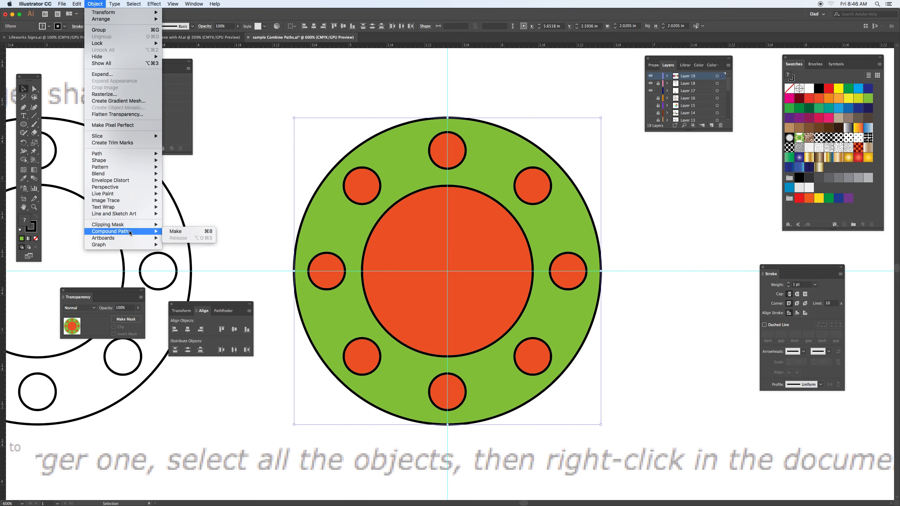
{"action": "left_click", "coordinate": [172, 230]}
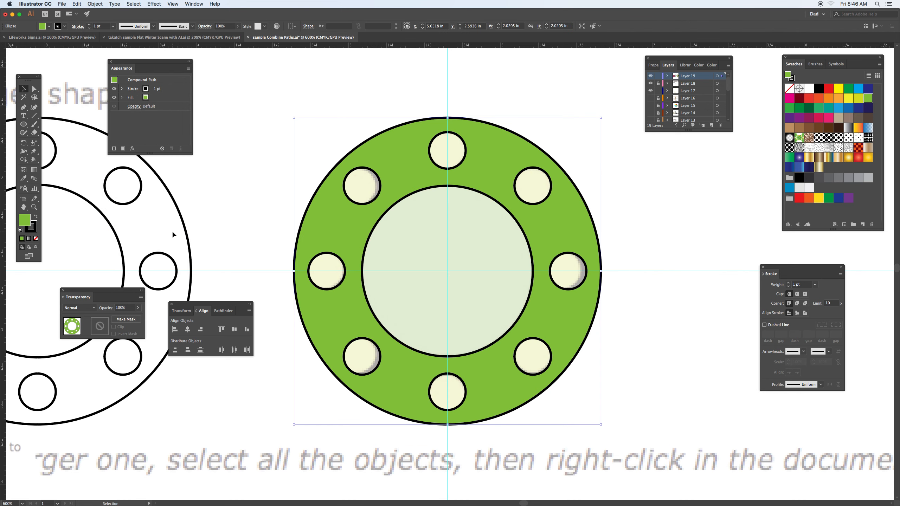
Try adjusting the upper-left hole of the compound path with Direct Selection, undo the change, and deselect.
{"action": "left_click", "coordinate": [34, 89]}
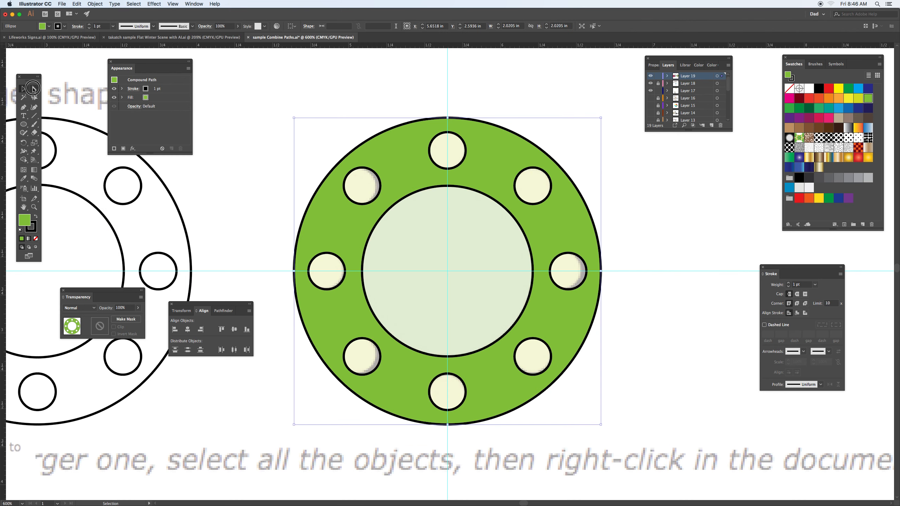
{"action": "left_click", "coordinate": [301, 168]}
{"action": "left_click", "coordinate": [346, 195]}
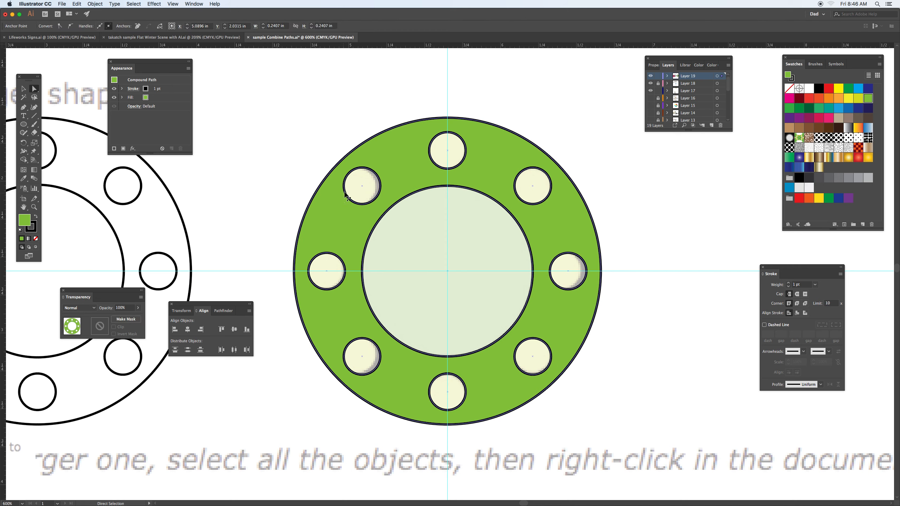
{"action": "left_click_drag", "start_coordinate": [345, 193], "coordinate": [338, 205]}
{"action": "key", "text": "super+z"}
{"action": "left_click", "coordinate": [24, 89]}
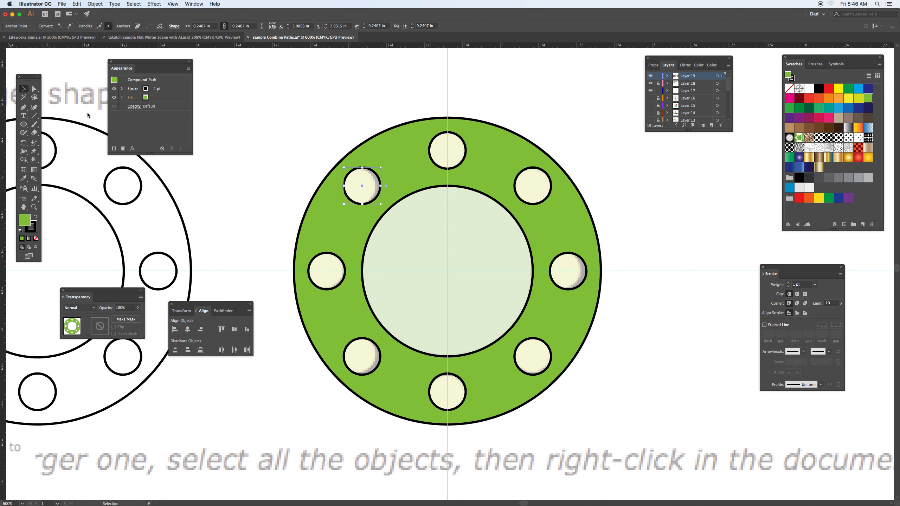
{"action": "left_click", "coordinate": [242, 150]}
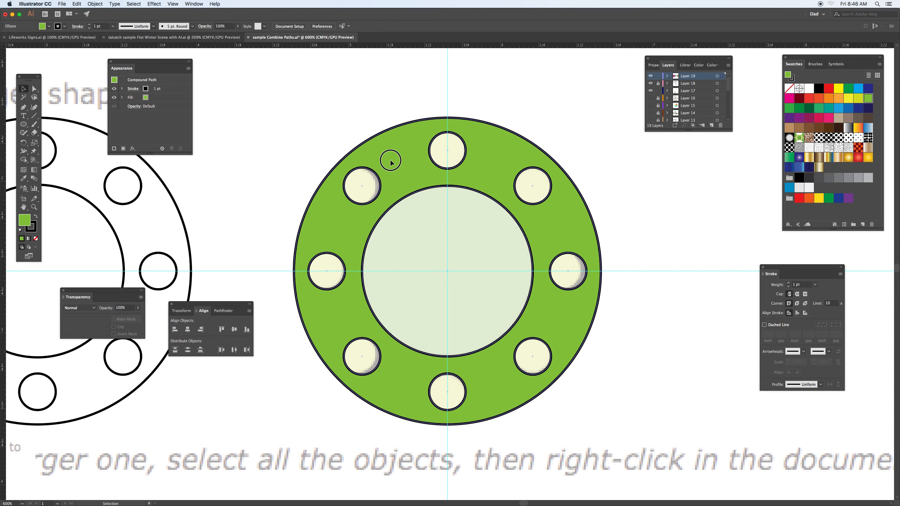
Isolate the green compound path, try reshaping the edge of its upper-left hole, and undo the edit.
{"action": "double_click", "coordinate": [392, 162]}
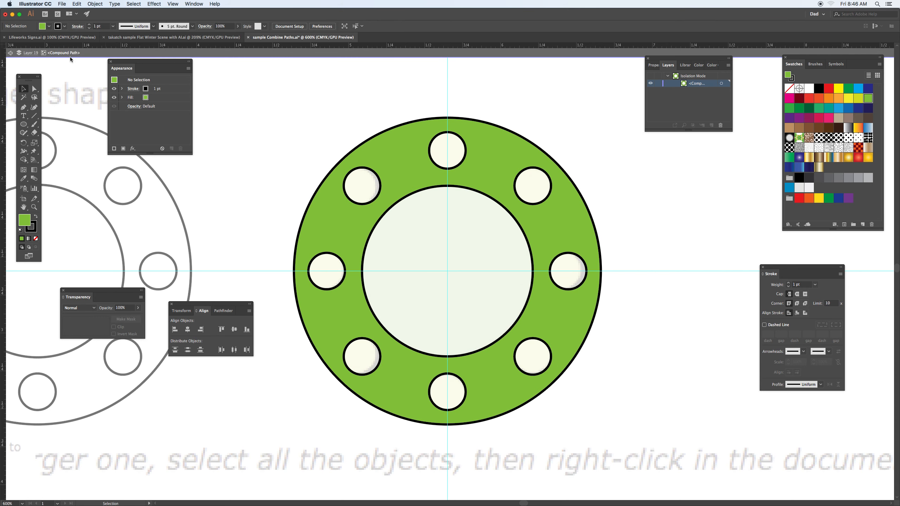
{"action": "left_click", "coordinate": [358, 158]}
{"action": "left_click", "coordinate": [34, 89]}
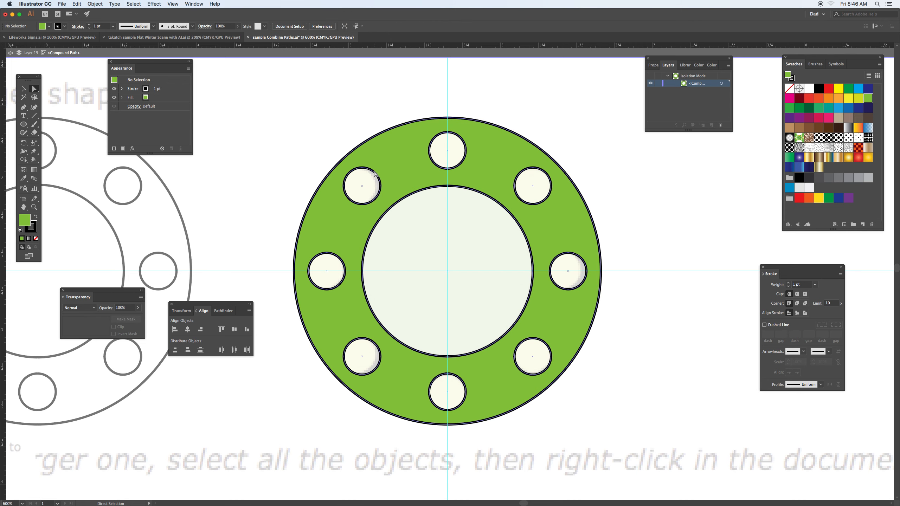
{"action": "left_click", "coordinate": [378, 175]}
{"action": "left_click_drag", "start_coordinate": [380, 179], "coordinate": [393, 173]}
{"action": "key", "text": "ctrl+z"}
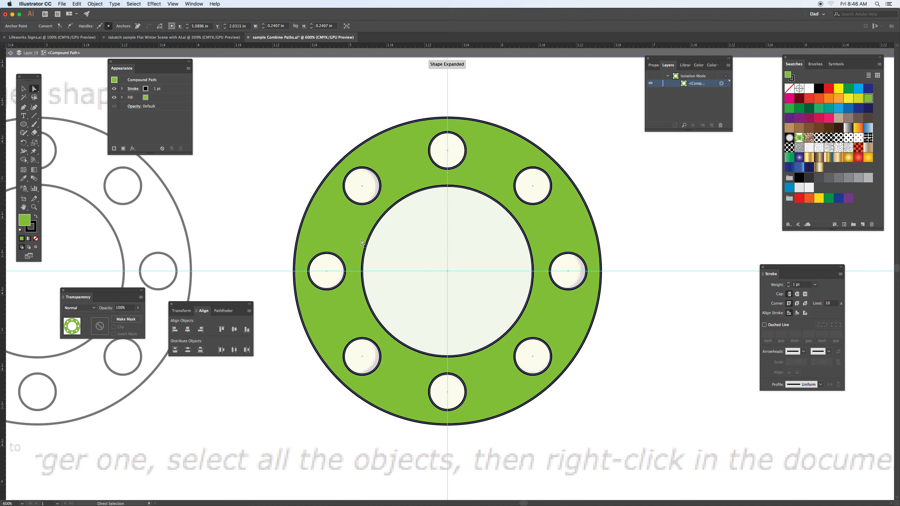
Try dragging the facing edges of the left hole and the central circle out of shape, and undo the distortion.
{"action": "left_click_drag", "start_coordinate": [342, 262], "coordinate": [380, 261]}
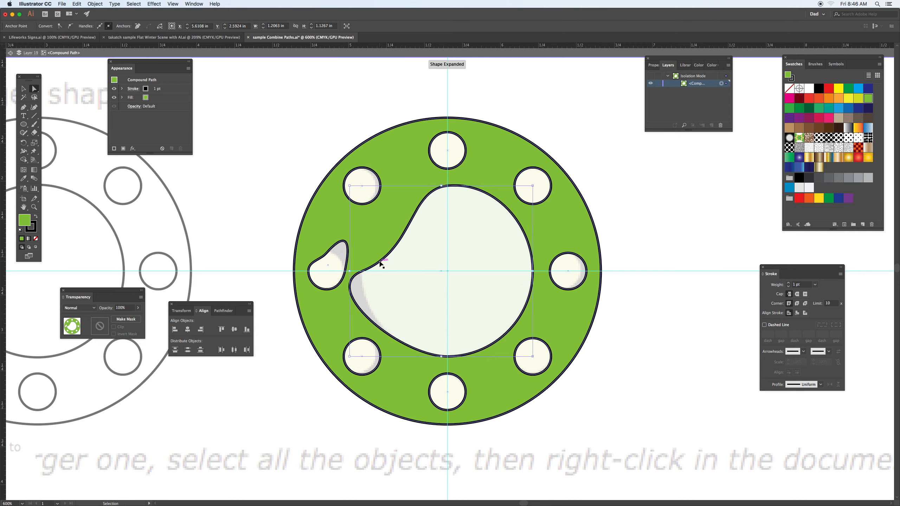
{"action": "key", "text": "super+z"}
{"action": "key", "text": "super+z"}
Try moving the whole upper-left hole down and to the left, undo the move, and leave isolation mode.
{"action": "key", "text": "v"}
{"action": "left_click", "coordinate": [351, 226]}
{"action": "left_click", "coordinate": [350, 202]}
{"action": "left_click_drag", "start_coordinate": [350, 203], "coordinate": [332, 220]}
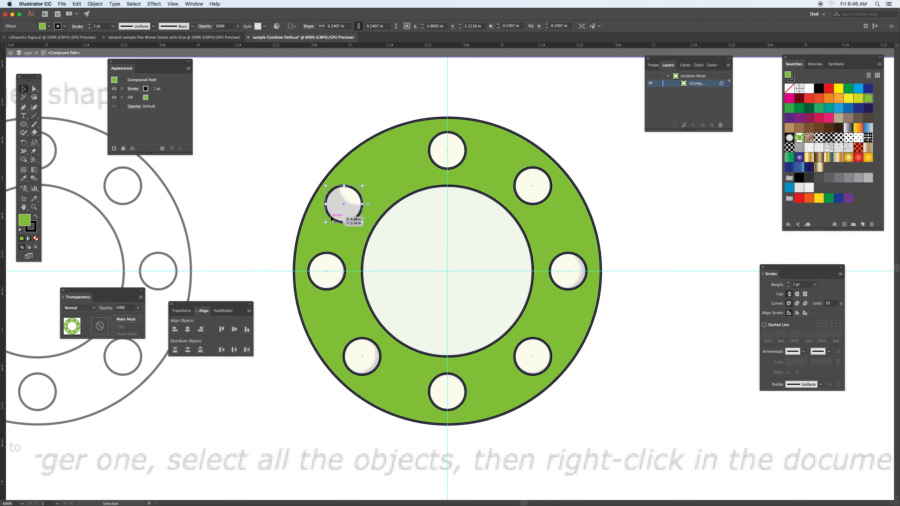
{"action": "key", "text": "super+z"}
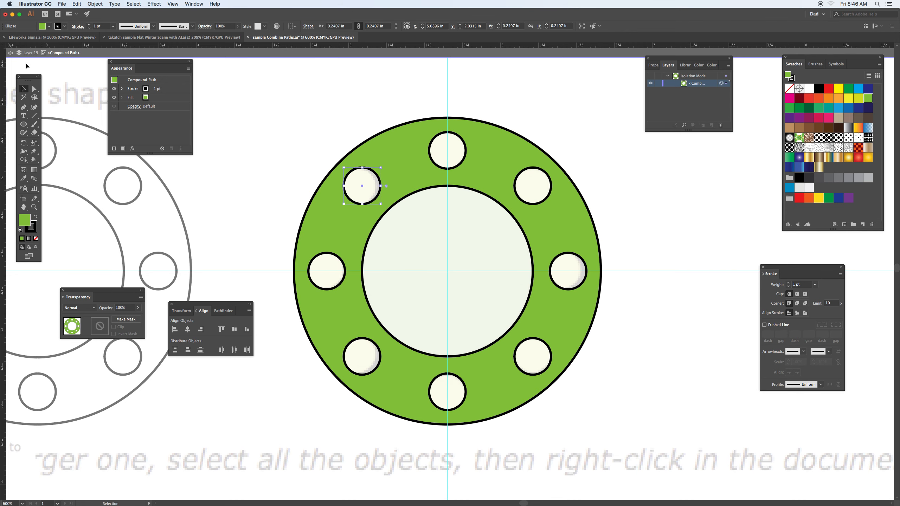
{"action": "left_click", "coordinate": [13, 53]}
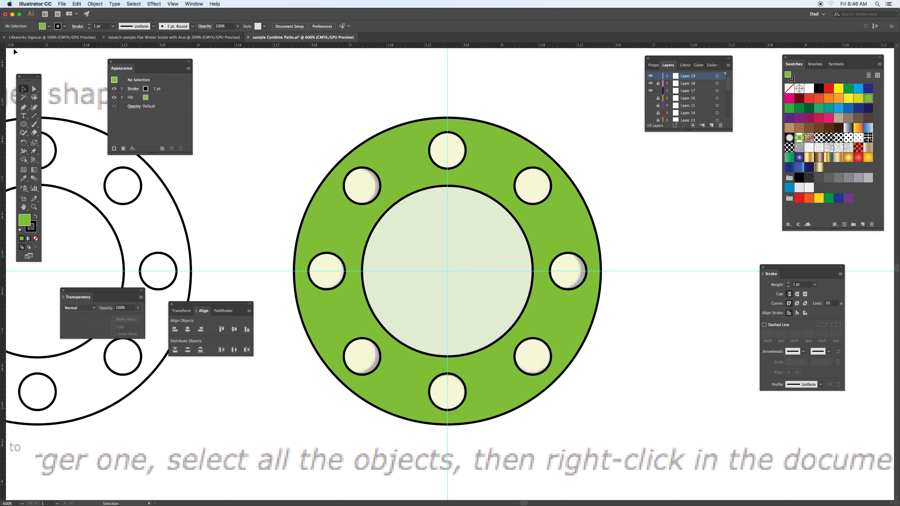
Select the green compound path and view the Release command for compound paths without applying it.
{"action": "left_click", "coordinate": [94, 3]}
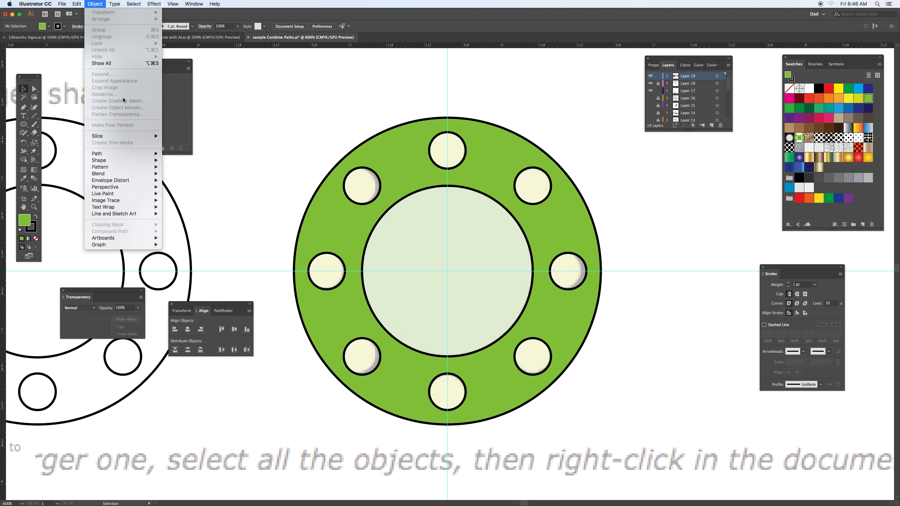
{"action": "mouse_move", "coordinate": [114, 174]}
{"action": "left_click", "coordinate": [249, 136]}
{"action": "left_click", "coordinate": [321, 182]}
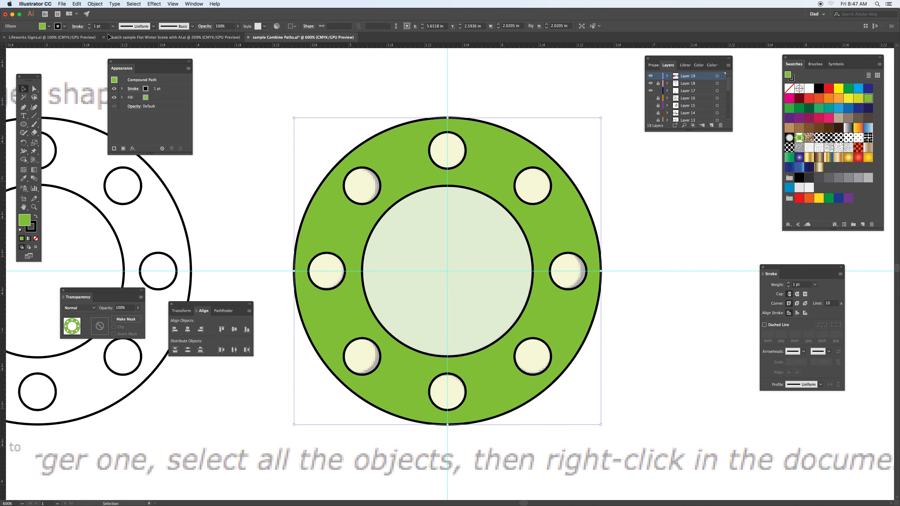
{"action": "left_click", "coordinate": [94, 5]}
{"action": "mouse_move", "coordinate": [129, 232]}
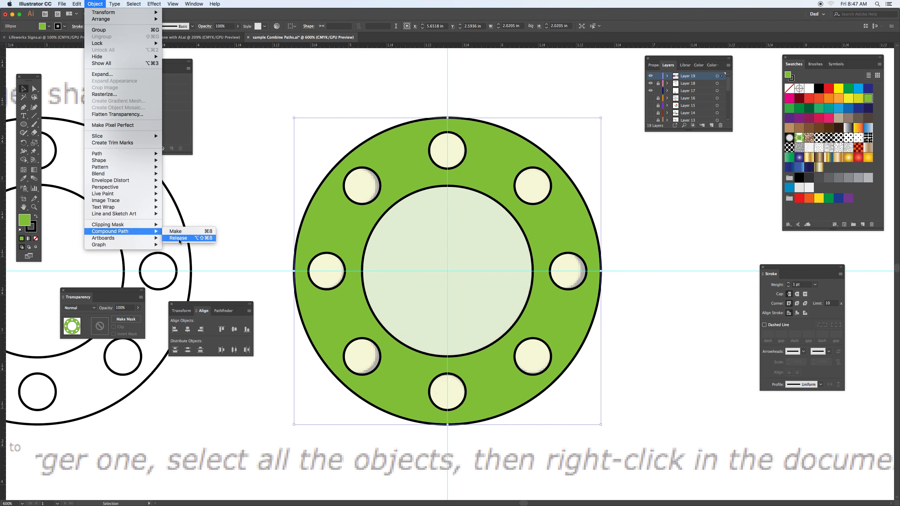
{"action": "left_click", "coordinate": [226, 191]}
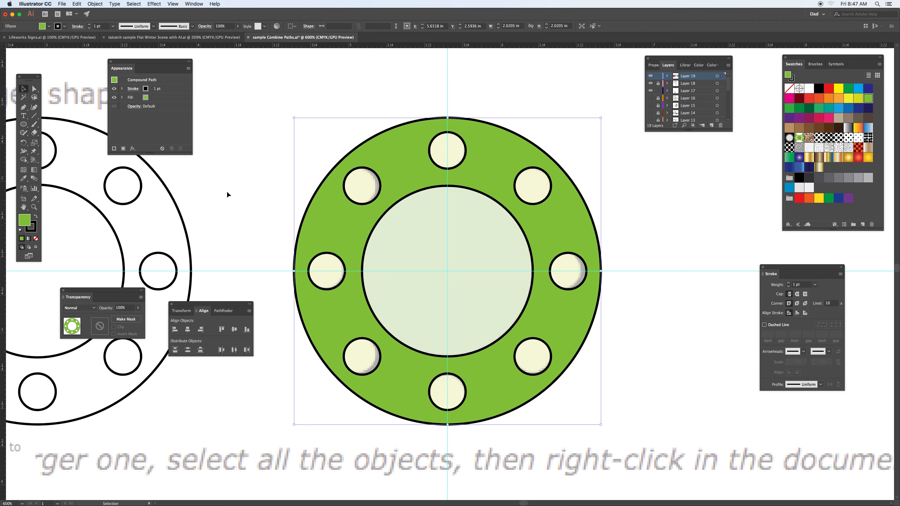
{"action": "key", "text": "super+minus"}
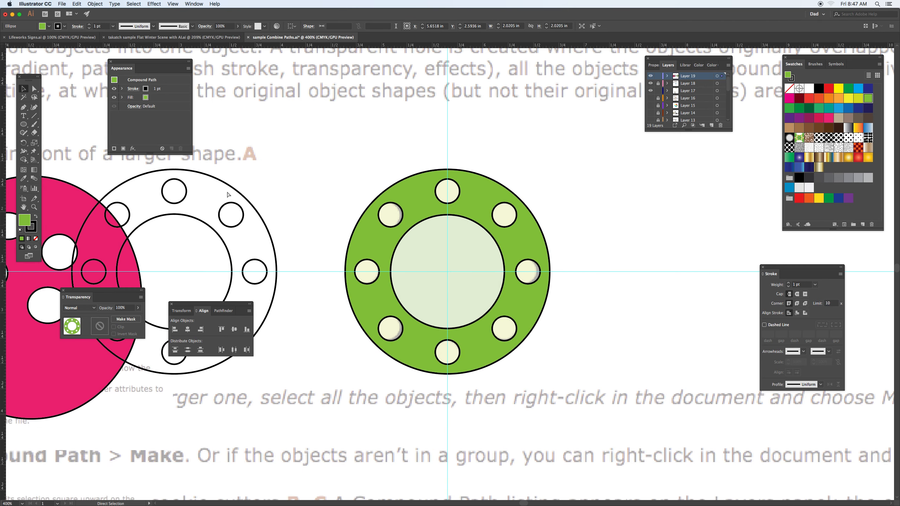
{"action": "key", "text": "super+minus"}
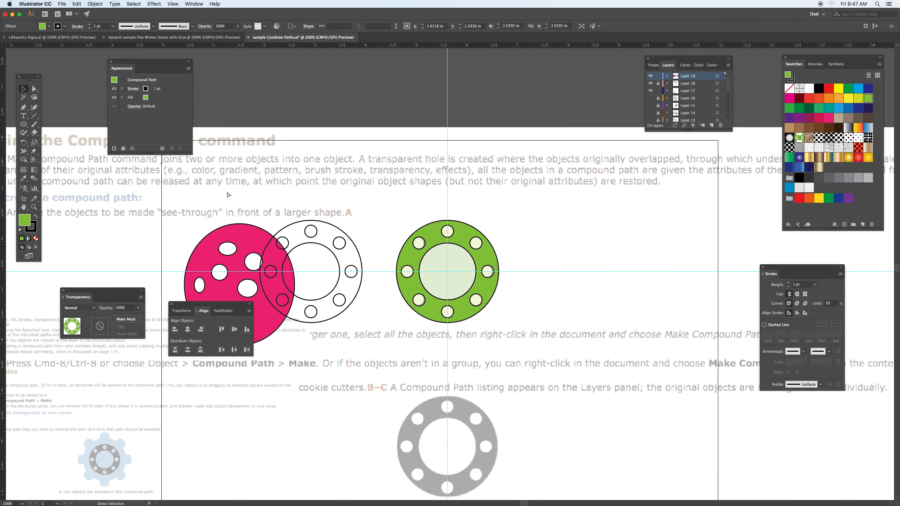
{"action": "key", "text": "v"}
{"action": "scroll", "coordinate": [433, 305], "scroll_direction": "down", "scroll_amount": 1}
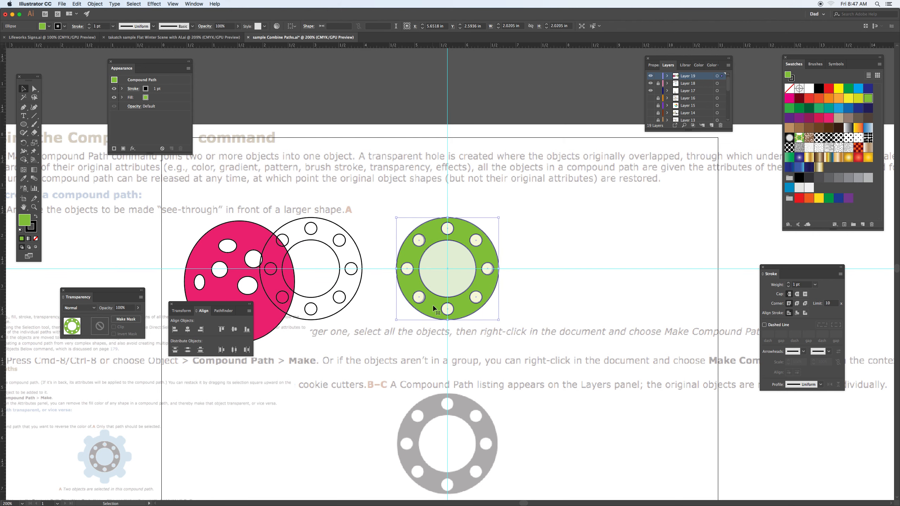
{"action": "scroll", "coordinate": [436, 304], "scroll_direction": "down", "scroll_amount": 5}
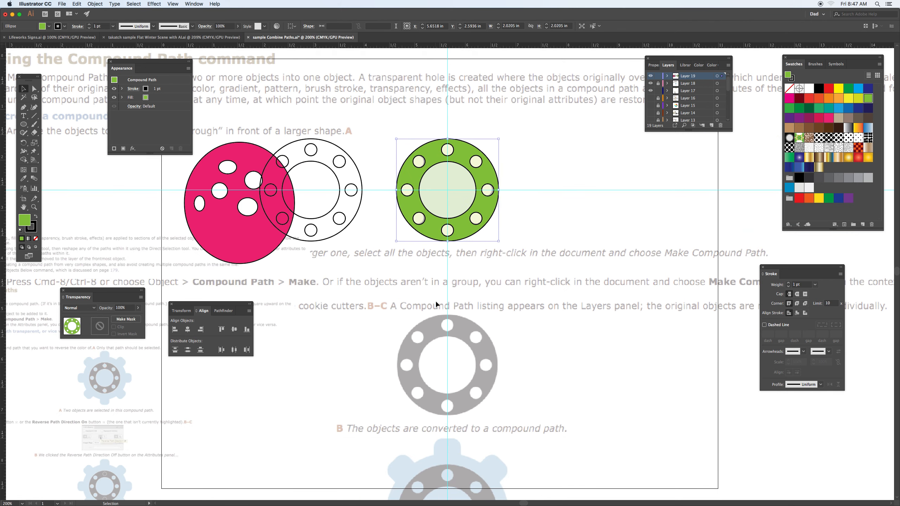
Unlock Layer 18, move its reference image straight up until the pictured gear fits the artboard, and relock it with Layer 19 active.
{"action": "key", "text": "super+minus"}
{"action": "left_click_drag", "start_coordinate": [477, 389], "coordinate": [483, 302]}
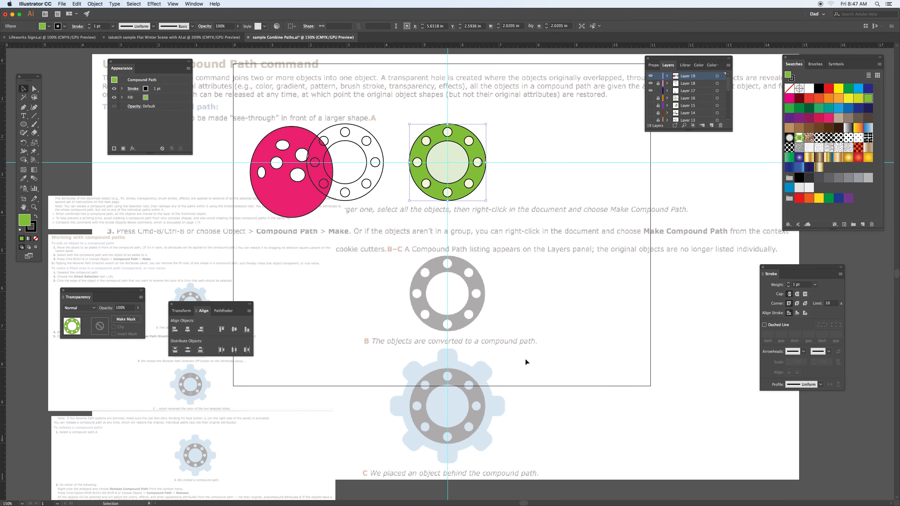
{"action": "left_click", "coordinate": [658, 84]}
{"action": "left_click", "coordinate": [709, 84]}
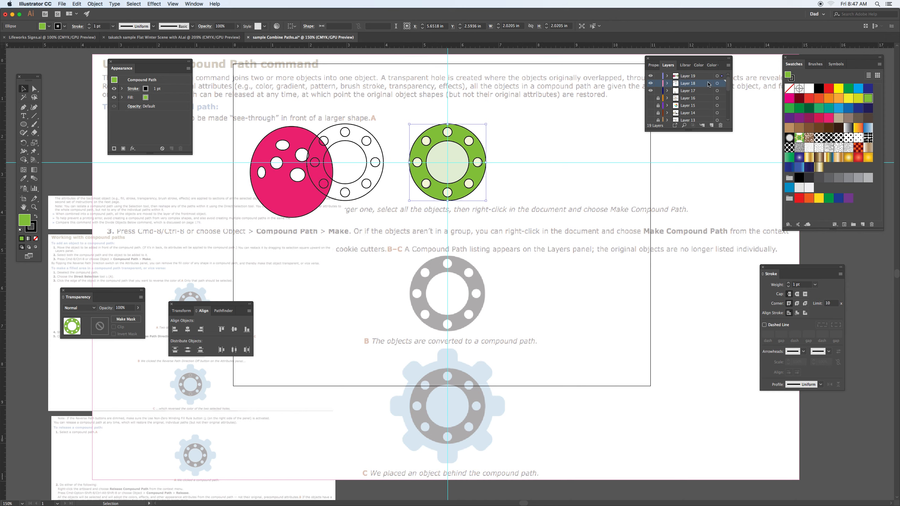
{"action": "left_click_drag", "start_coordinate": [526, 353], "coordinate": [540, 255]}
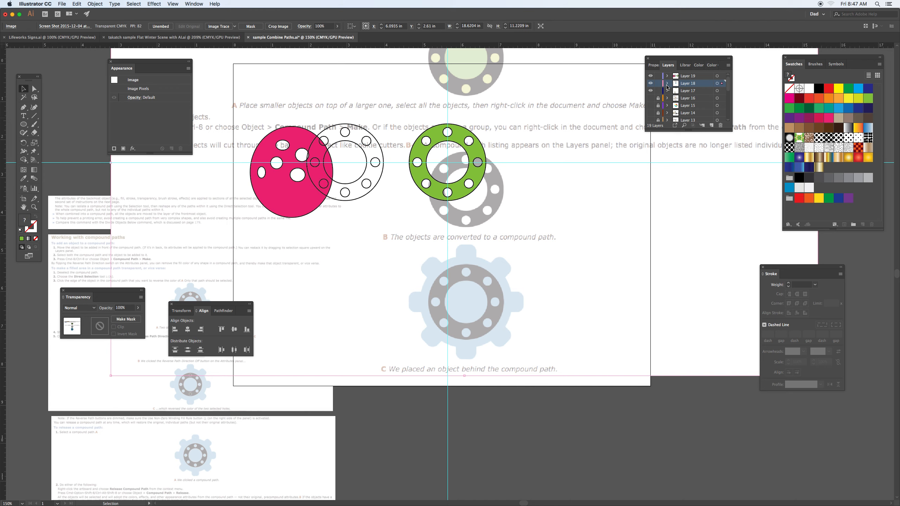
{"action": "key", "text": "super+z"}
{"action": "left_click_drag", "start_coordinate": [526, 389], "coordinate": [530, 253]}
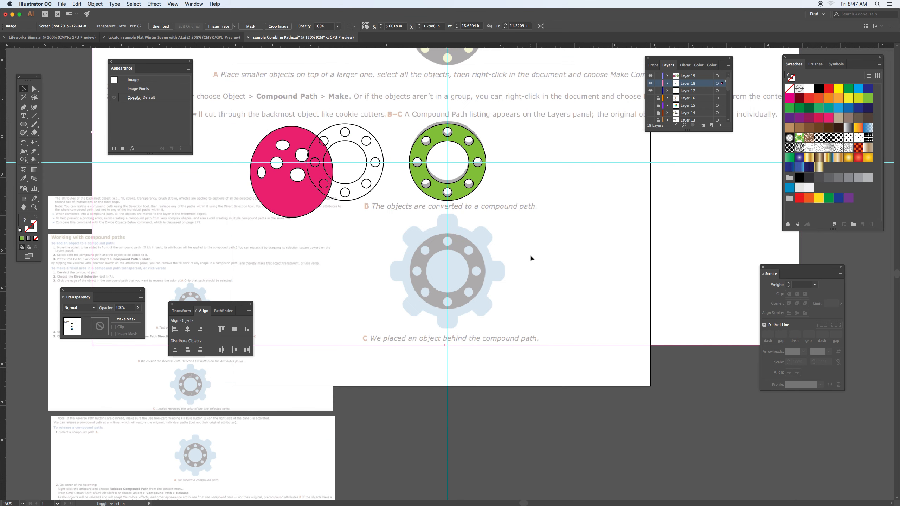
{"action": "left_click", "coordinate": [658, 84]}
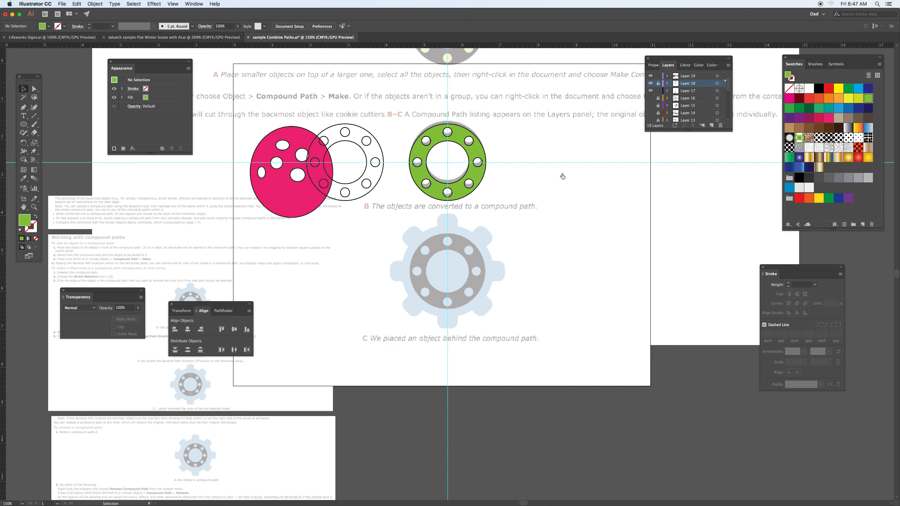
{"action": "left_click", "coordinate": [701, 78]}
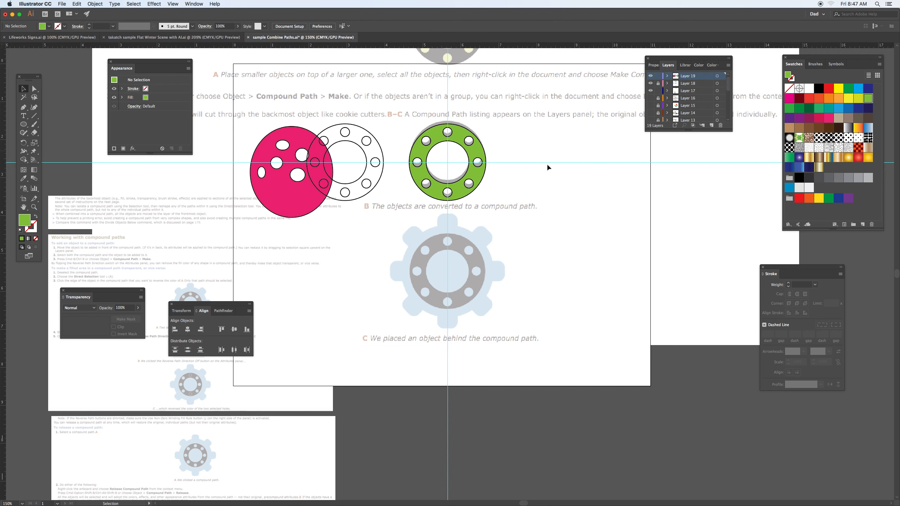
Draw a circle about 2.39 in across from the center of the reference gear, matching its body, and remove the fill.
{"action": "key", "text": "a"}
{"action": "left_click", "coordinate": [459, 200]}
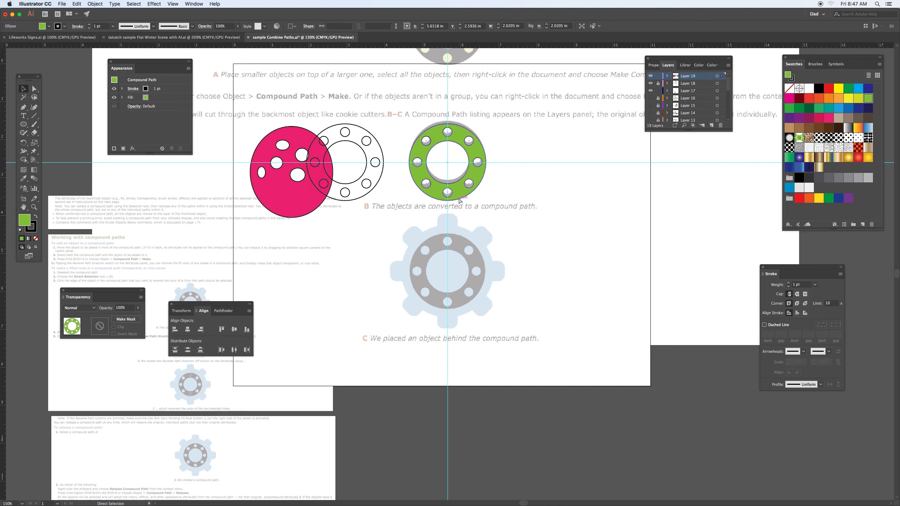
{"action": "key", "text": "super+equal"}
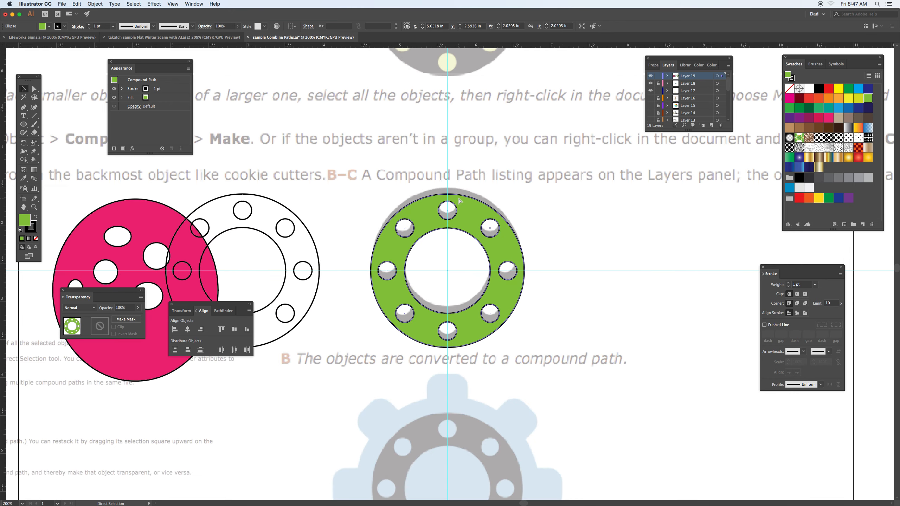
{"action": "key", "text": "super+equal"}
{"action": "left_click_drag", "start_coordinate": [458, 376], "coordinate": [470, 137]}
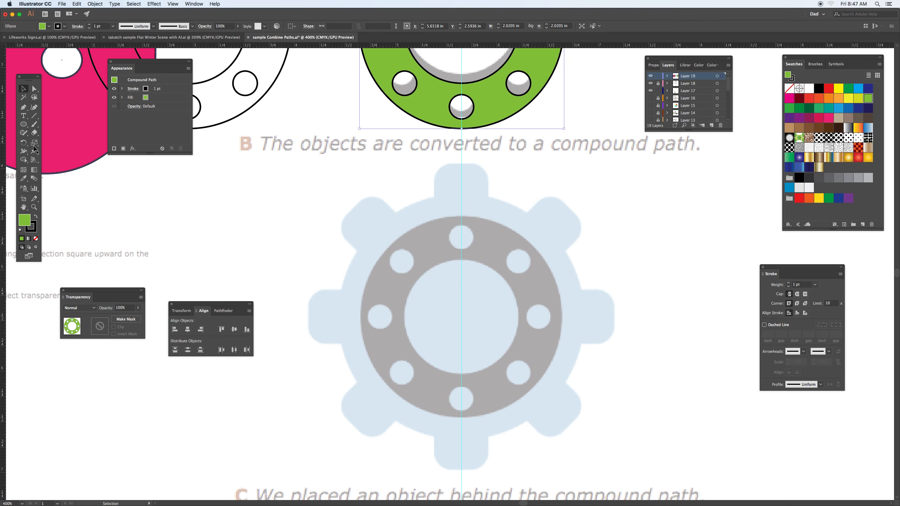
{"action": "left_click", "coordinate": [23, 125]}
{"action": "mouse_move", "coordinate": [385, 244]}
{"action": "left_mouse_down"}
{"action": "mouse_move", "coordinate": [482, 354]}
{"action": "mouse_move", "coordinate": [555, 406]}
{"action": "mouse_move", "coordinate": [522, 358]}
{"action": "mouse_move", "coordinate": [583, 437]}
{"action": "left_mouse_up"}
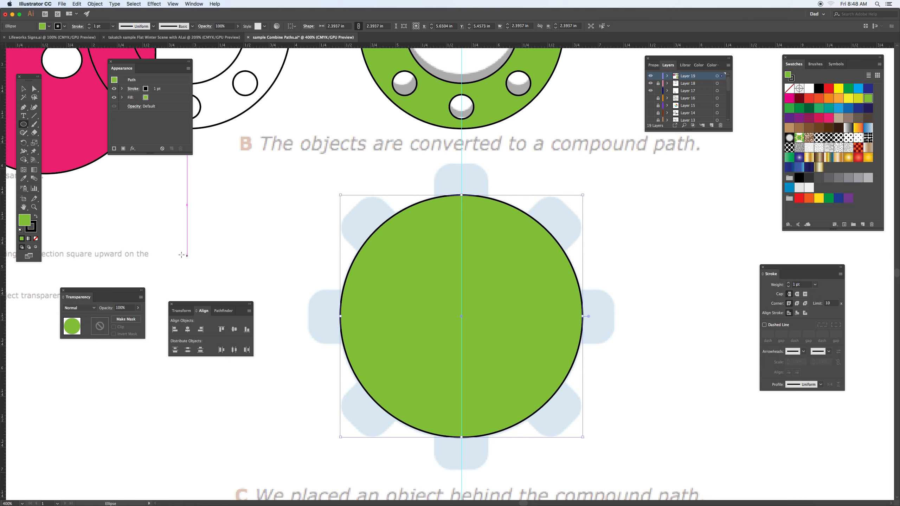
{"action": "left_click", "coordinate": [35, 240]}
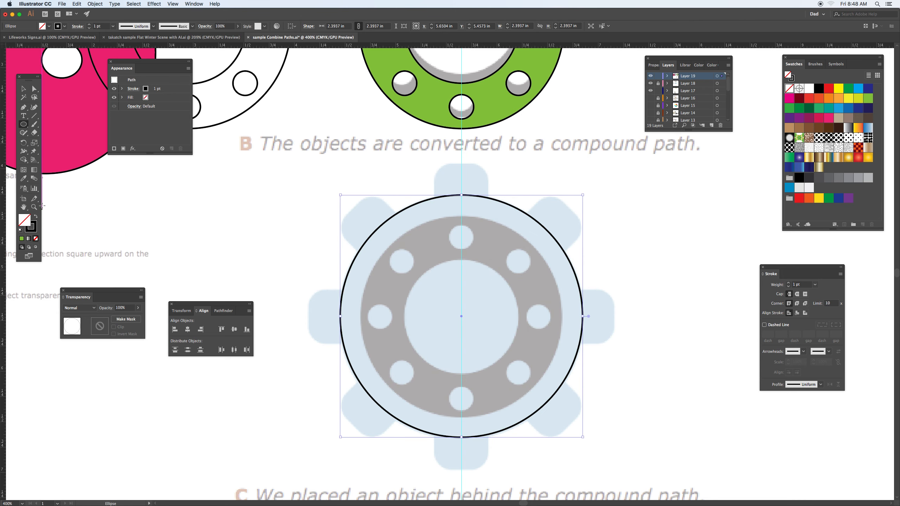
{"action": "left_click", "coordinate": [21, 125]}
{"action": "left_click_drag", "start_coordinate": [22, 125], "coordinate": [53, 134]}
{"action": "left_click_drag", "start_coordinate": [461, 188], "coordinate": [490, 213]}
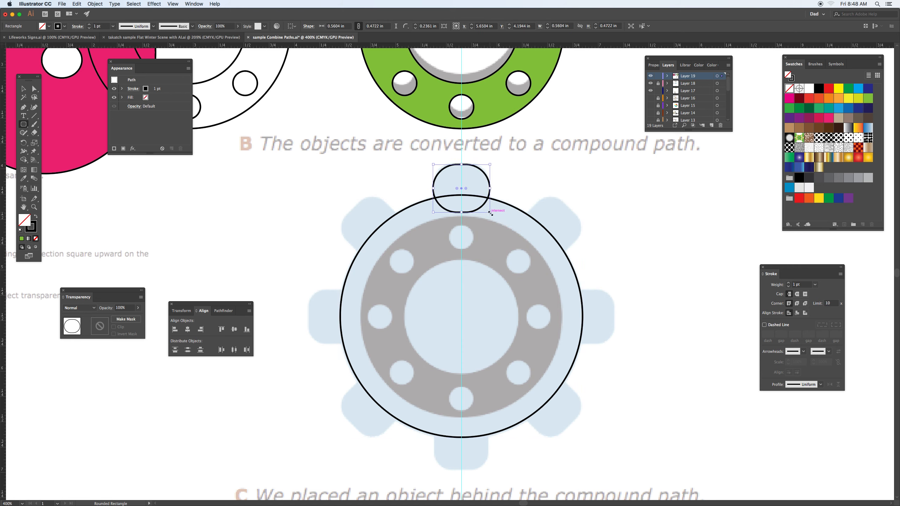
{"action": "key", "text": "a"}
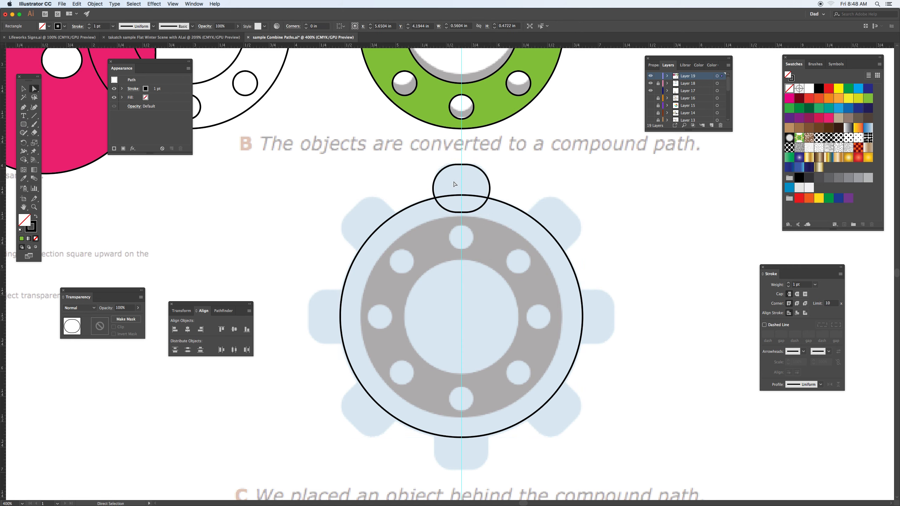
{"action": "key", "text": "Delete"}
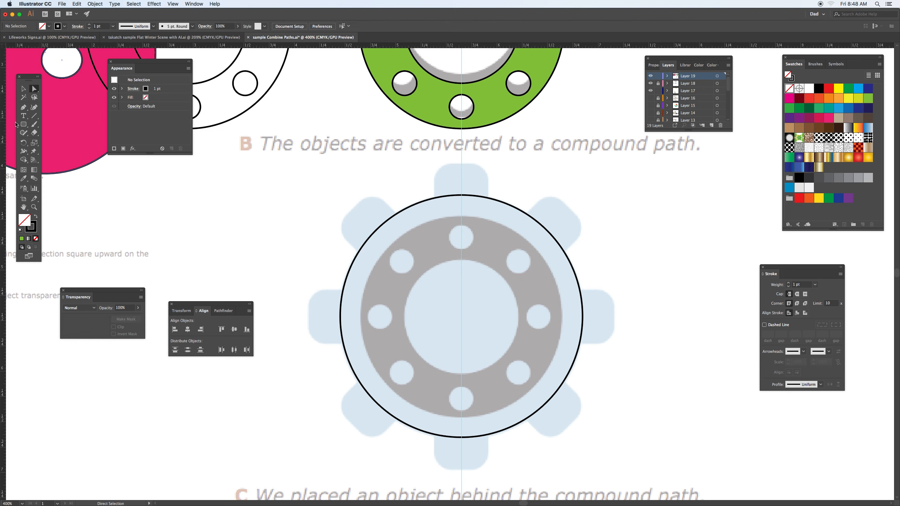
Draw a rectangle about 0.53 by 0.69 in over the uppermost gear tooth and round its corners to about 0.13 in.
{"action": "left_click_drag", "start_coordinate": [24, 124], "coordinate": [53, 125]}
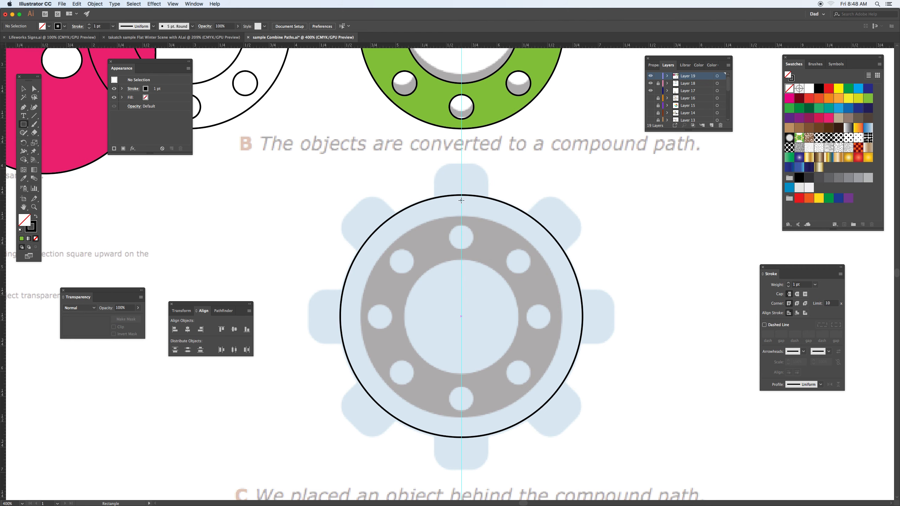
{"action": "left_click_drag", "start_coordinate": [460, 201], "coordinate": [448, 177]}
{"action": "key", "text": "l"}
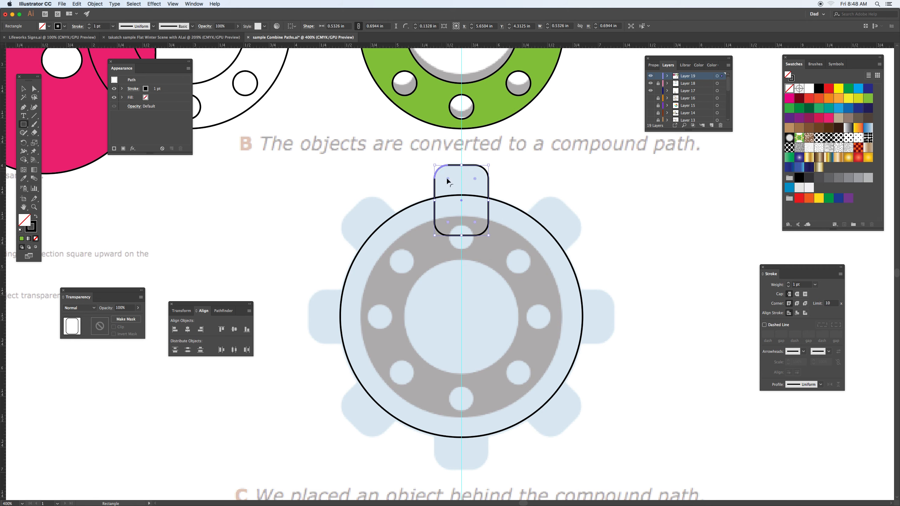
Select the large circle and place a horizontal ruler guide through its center.
{"action": "key", "text": "v"}
{"action": "left_click", "coordinate": [397, 212]}
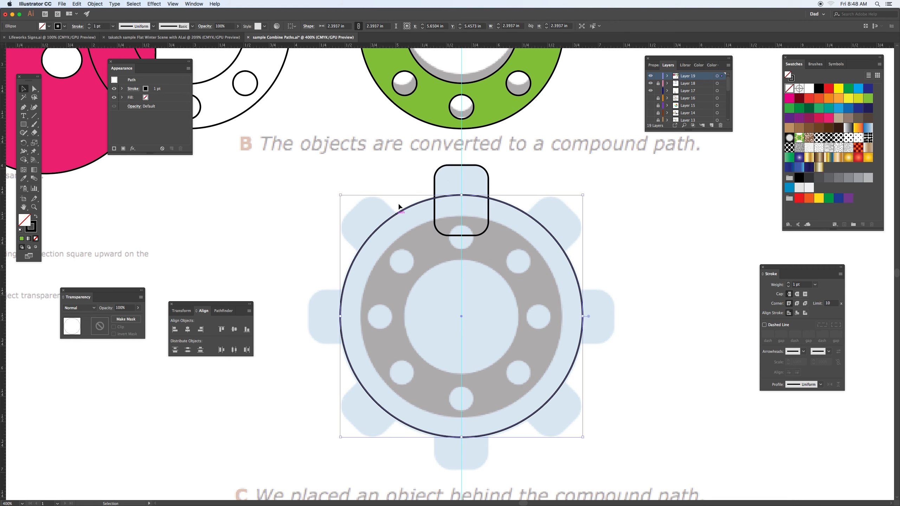
{"action": "left_click_drag", "start_coordinate": [365, 45], "coordinate": [461, 316]}
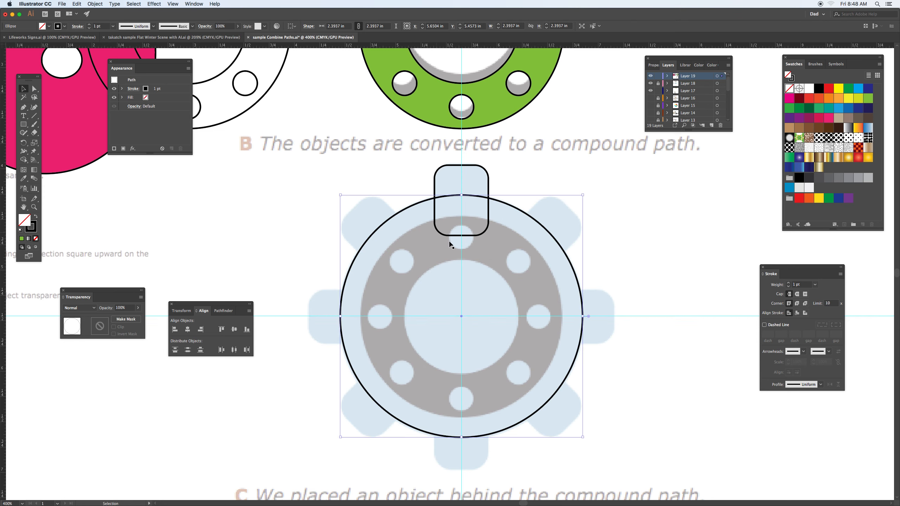
Make a copy of the large circle rotated by 360/8 degrees about its center.
{"action": "key", "text": "r"}
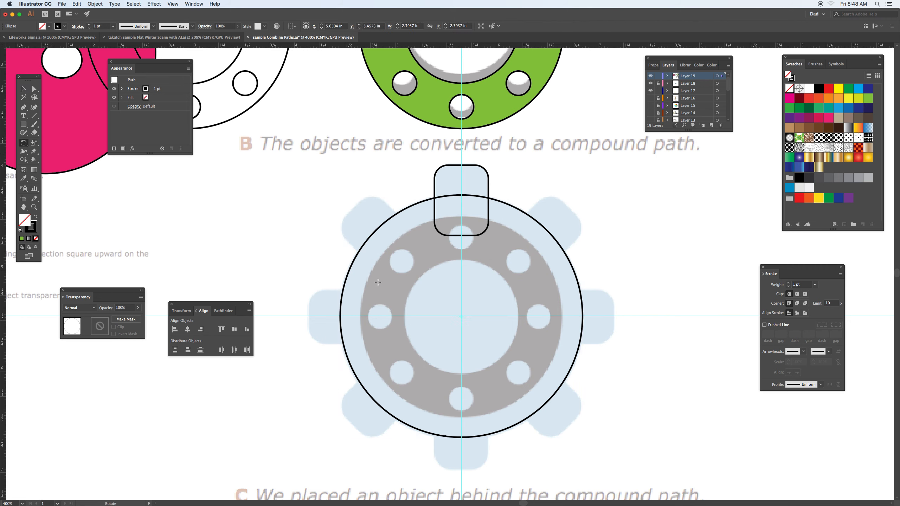
{"action": "left_click", "coordinate": [460, 316], "text": "alt"}
{"action": "type", "text": "360/8"}
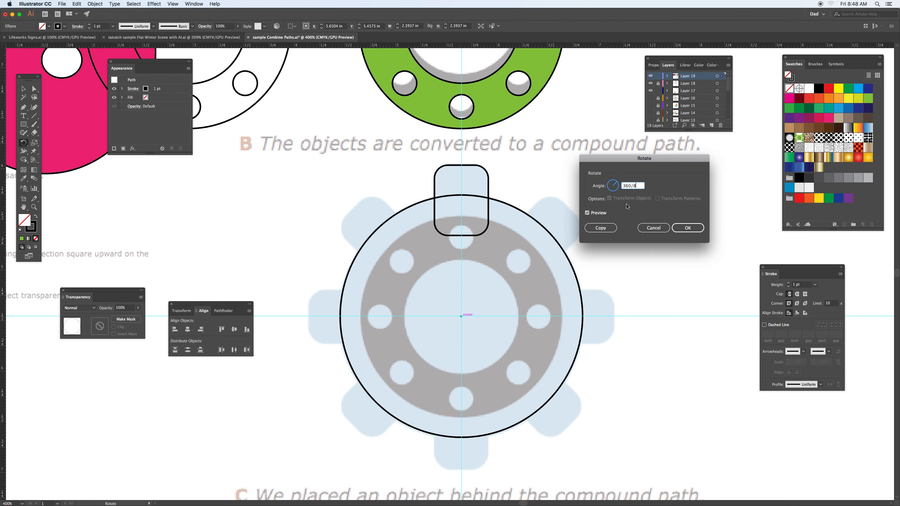
{"action": "left_click", "coordinate": [588, 214]}
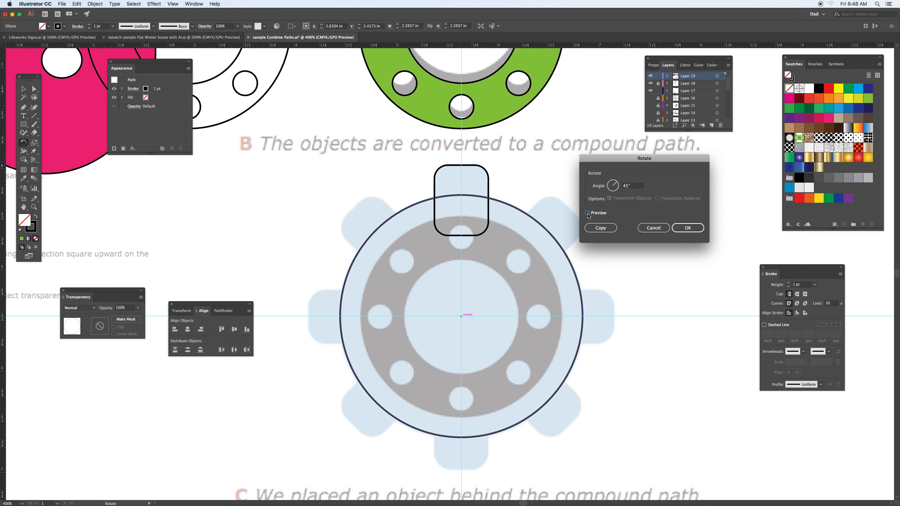
{"action": "left_click", "coordinate": [587, 213]}
{"action": "left_click", "coordinate": [600, 227]}
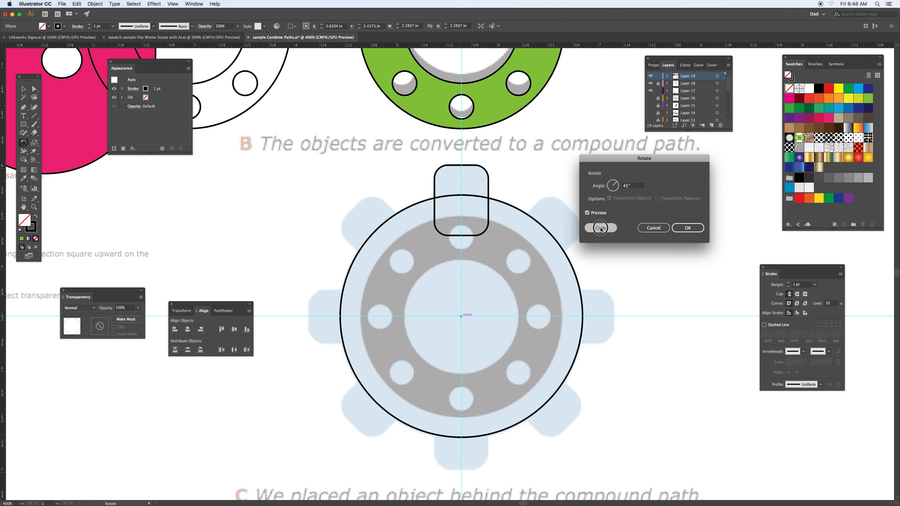
Make a copy of the rounded tooth rectangle rotated 45° about the large circle's center.
{"action": "key", "text": "v"}
{"action": "left_click", "coordinate": [483, 233]}
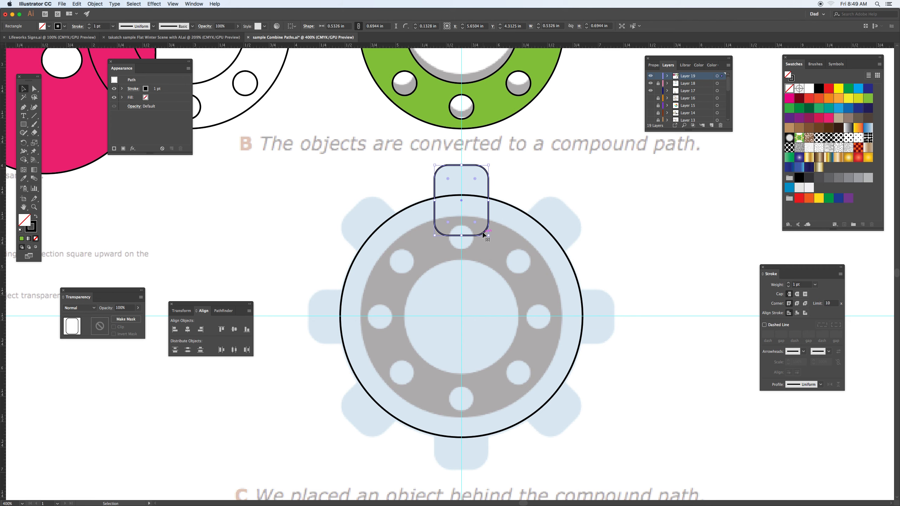
{"action": "left_click", "coordinate": [23, 142]}
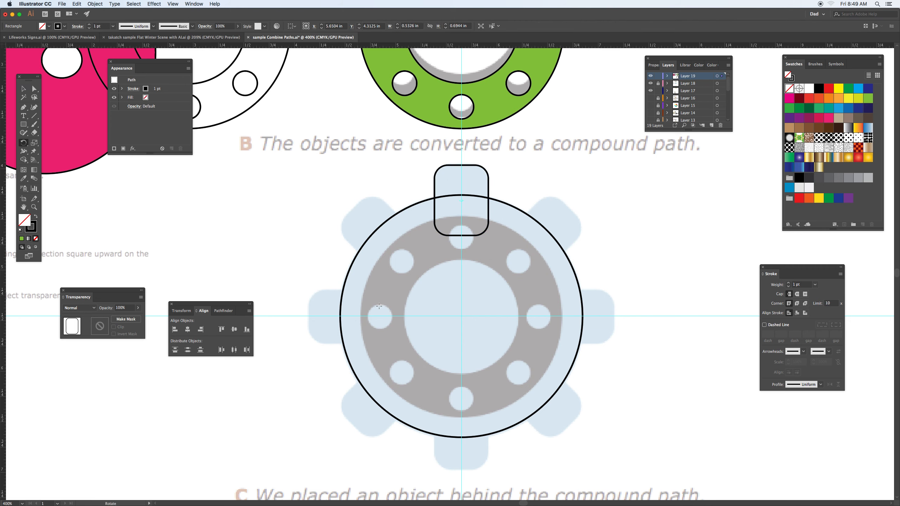
{"action": "key", "text": "v"}
{"action": "key", "text": "r"}
{"action": "left_click", "coordinate": [460, 315], "text": "alt"}
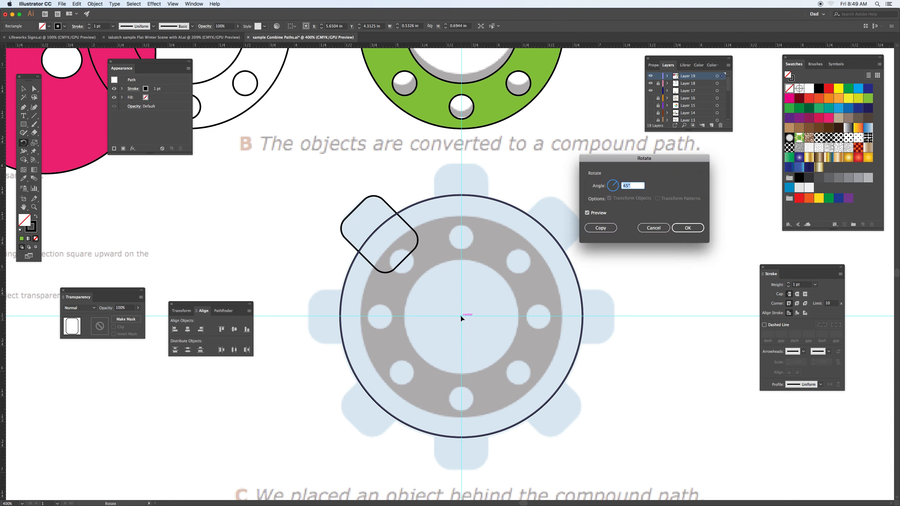
{"action": "left_click", "coordinate": [599, 228]}
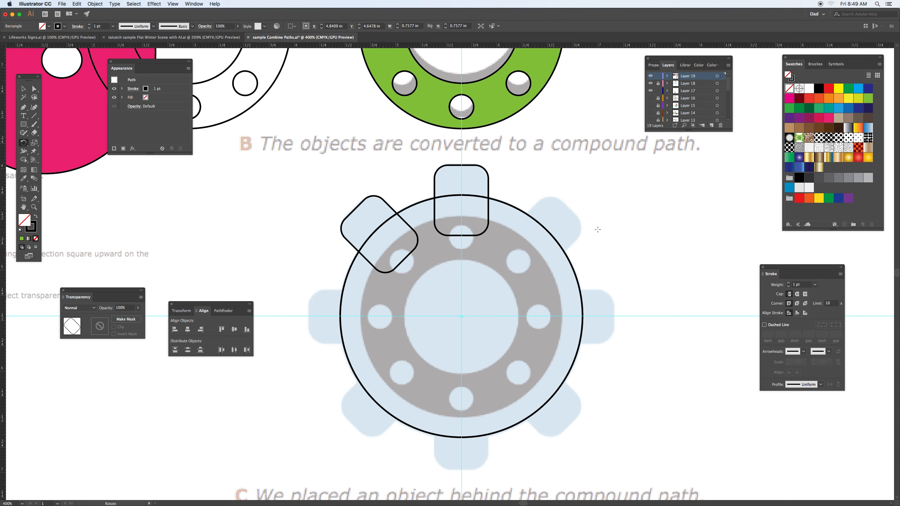
Repeat the rotated copy six more times to complete the ring of eight teeth around the circle.
{"action": "key", "text": "super+d"}
{"action": "key", "text": "super+d"}
{"action": "key", "text": "super+d"}
{"action": "key", "text": "super+d"}
{"action": "key", "text": "super+d"}
{"action": "key", "text": "super+d"}
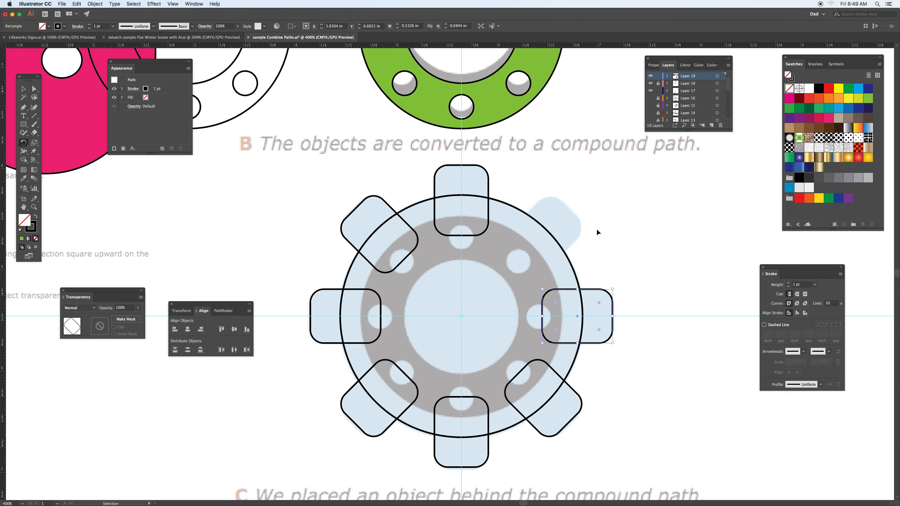
{"action": "key", "text": "shift+super+a"}
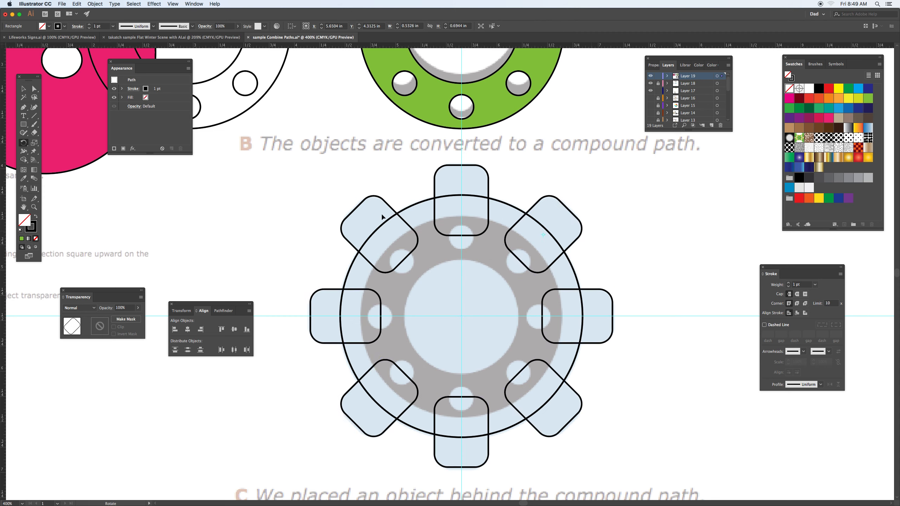
Unite the circle and all eight teeth into one gear shape and fill it with the reference gear's blue using the Eyedropper.
{"action": "left_click", "coordinate": [24, 89]}
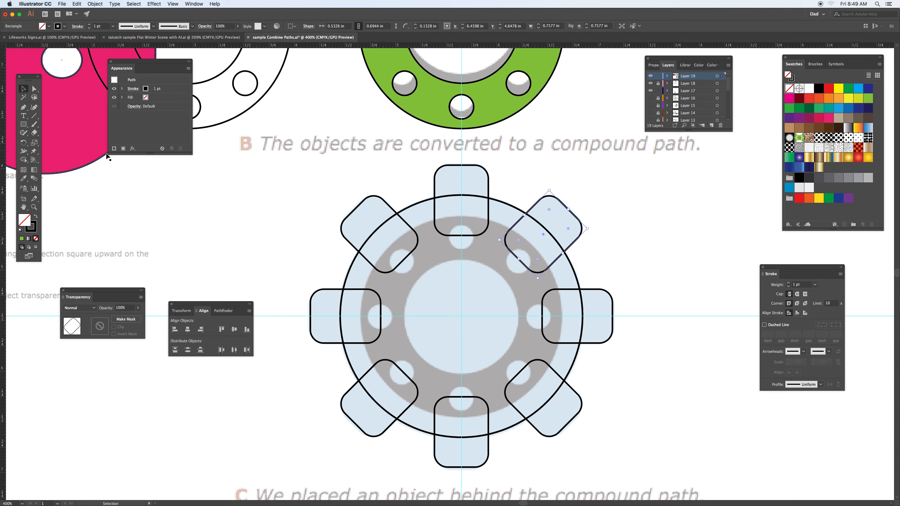
{"action": "left_click_drag", "start_coordinate": [333, 177], "coordinate": [614, 443]}
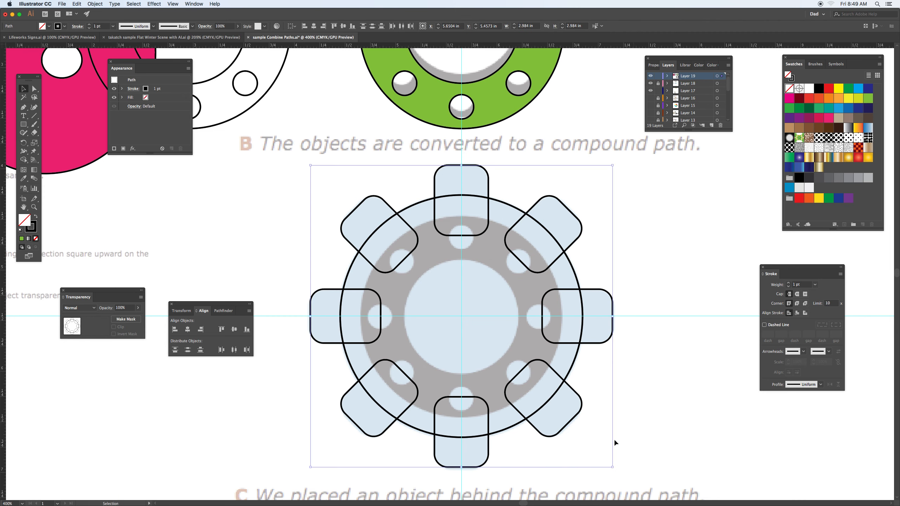
{"action": "left_click", "coordinate": [223, 311]}
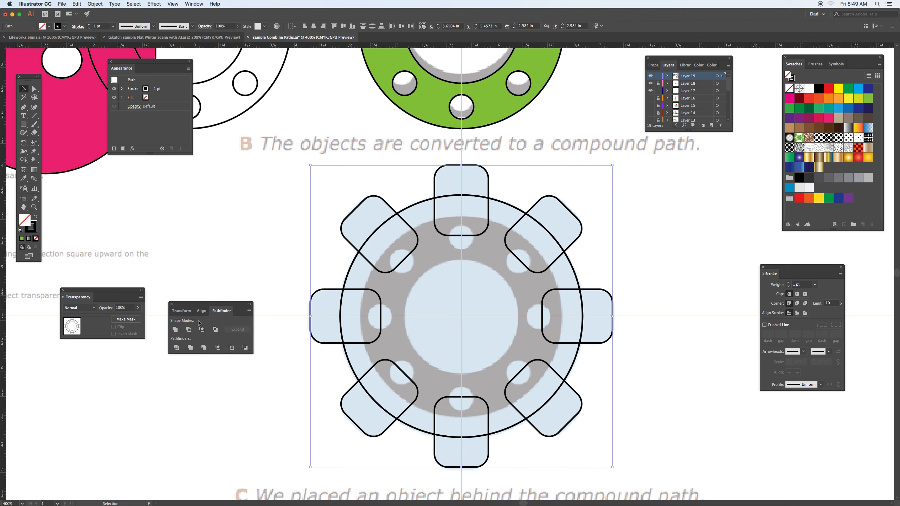
{"action": "left_click", "coordinate": [175, 330]}
{"action": "key", "text": "i"}
{"action": "left_click", "coordinate": [369, 231]}
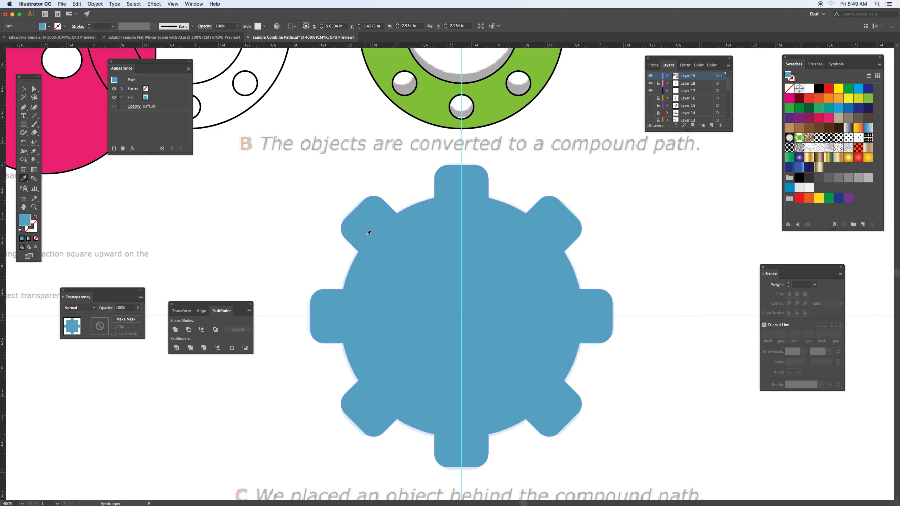
Move the blue gear up so it overlaps the green compound path and send it behind the green shape.
{"action": "key", "text": "v"}
{"action": "left_click_drag", "start_coordinate": [410, 346], "coordinate": [411, 376]}
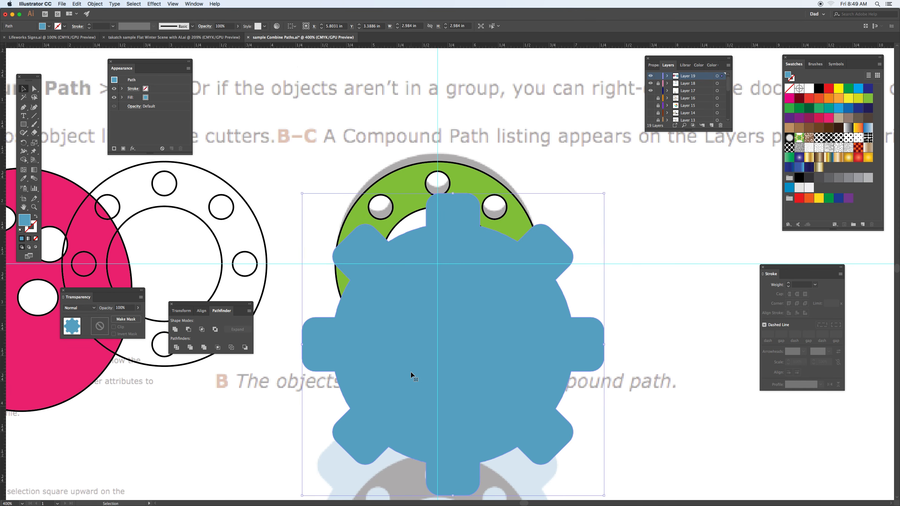
{"action": "key", "text": "super+bracketleft"}
Select the green flange together with the blue gear and align their centers horizontally and vertically.
{"action": "left_click", "coordinate": [465, 342], "text": "shift"}
{"action": "left_click", "coordinate": [465, 341], "text": "shift"}
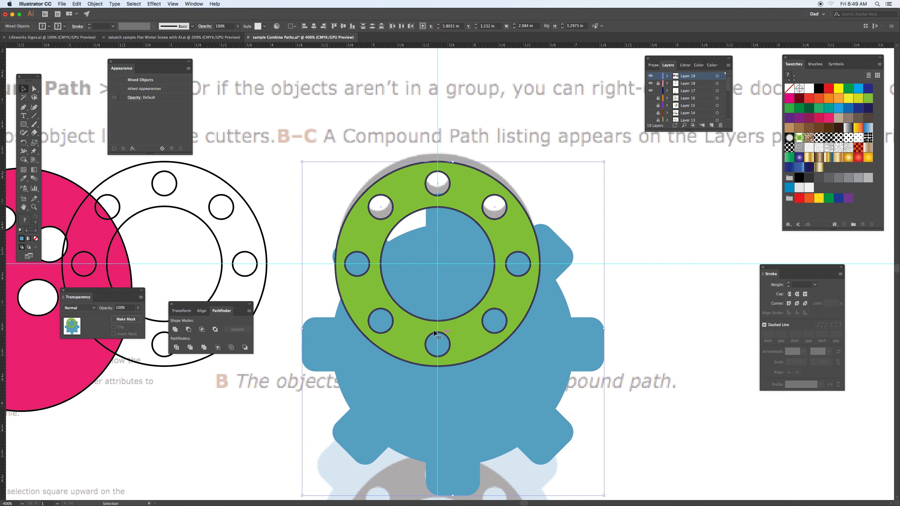
{"action": "left_click", "coordinate": [201, 310]}
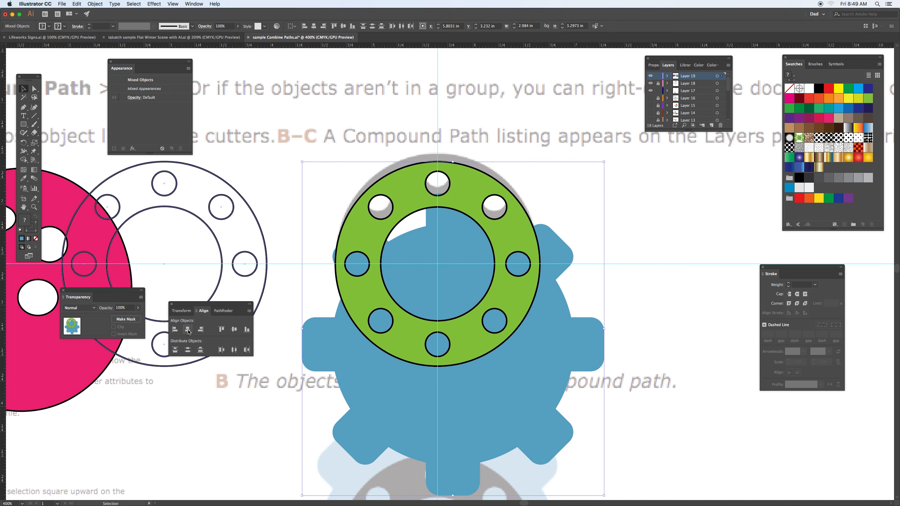
{"action": "left_click", "coordinate": [187, 329]}
{"action": "left_click", "coordinate": [234, 330]}
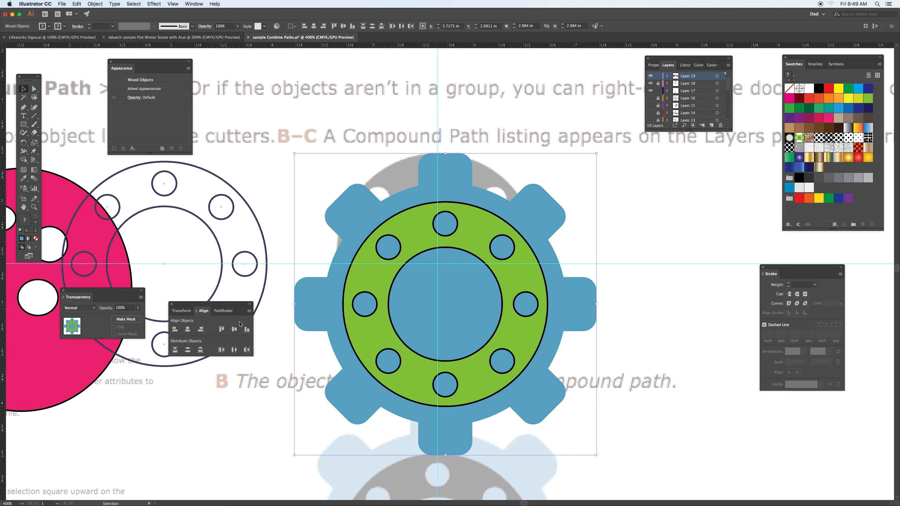
Hide Layer 18 and Layer 17 to remove the reference page and sample shapes from view.
{"action": "key", "text": "super+minus"}
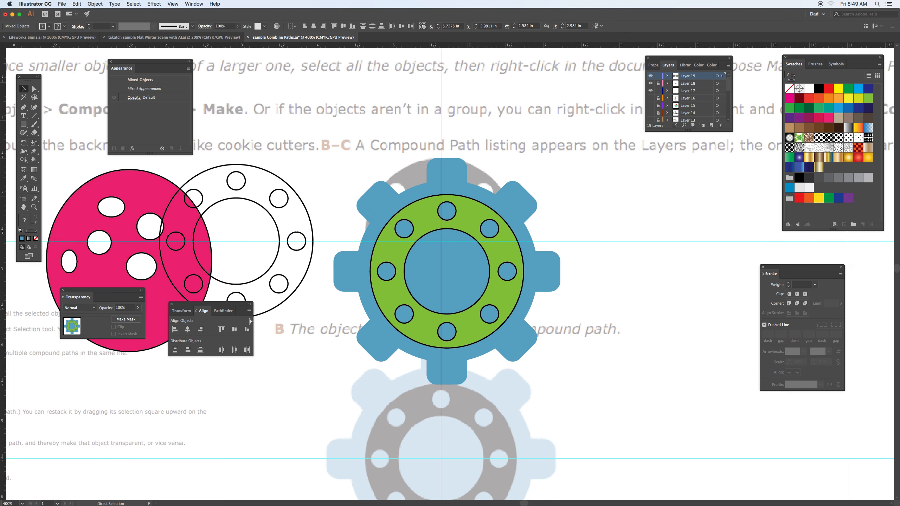
{"action": "key", "text": "super+minus"}
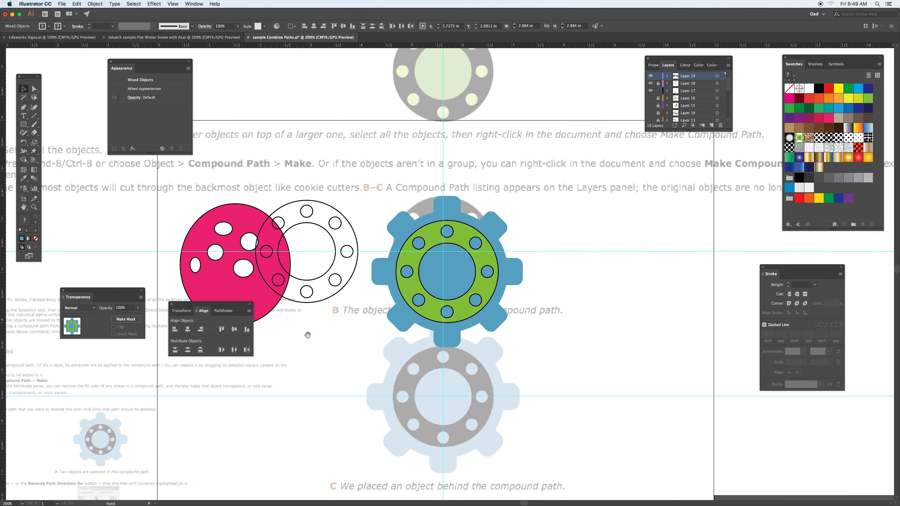
{"action": "left_click_drag", "start_coordinate": [399, 355], "coordinate": [397, 323]}
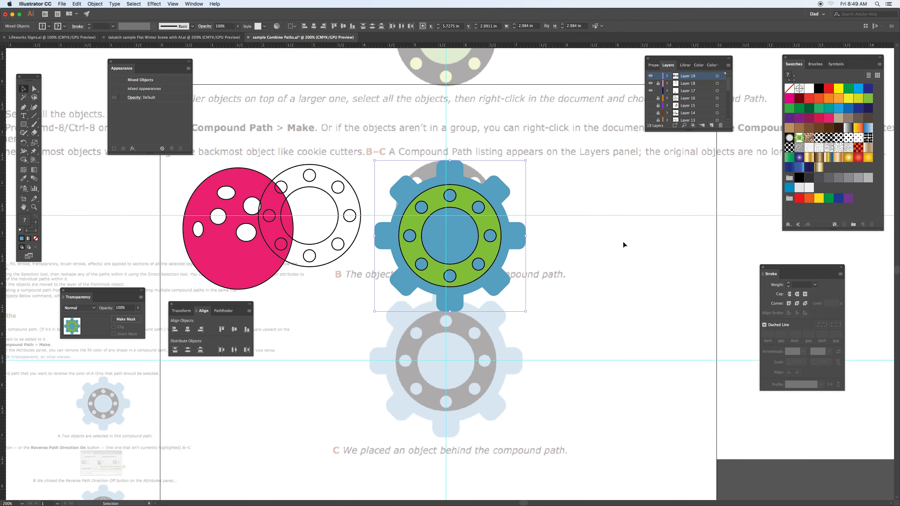
{"action": "left_click", "coordinate": [650, 83]}
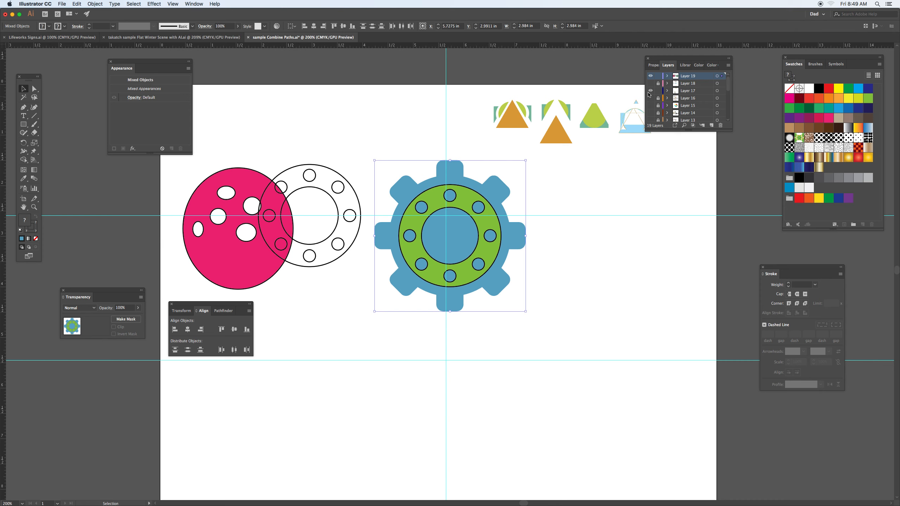
{"action": "left_click", "coordinate": [650, 91]}
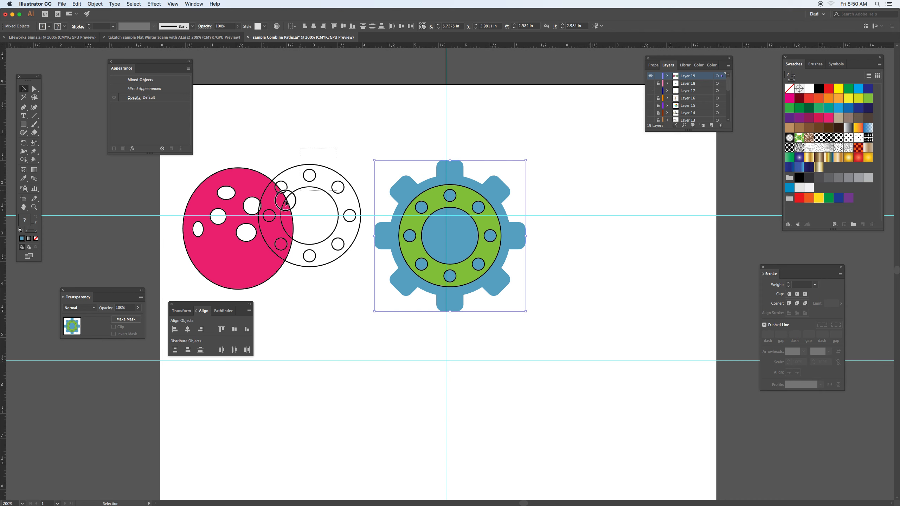
Try combining the green flange and the blue gear into a single compound path.
{"action": "left_click", "coordinate": [214, 237]}
{"action": "left_click", "coordinate": [317, 226]}
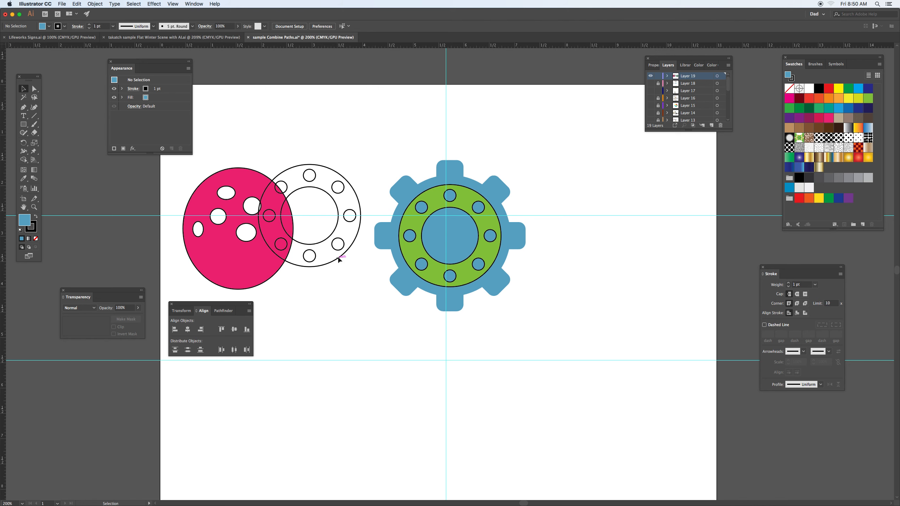
{"action": "left_click", "coordinate": [406, 238]}
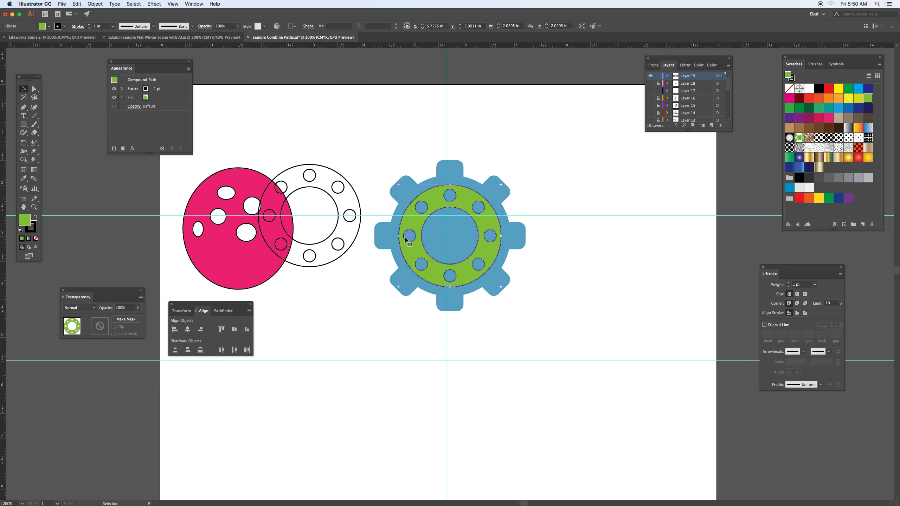
{"action": "left_click_drag", "start_coordinate": [392, 156], "coordinate": [474, 277]}
{"action": "left_click", "coordinate": [94, 4]}
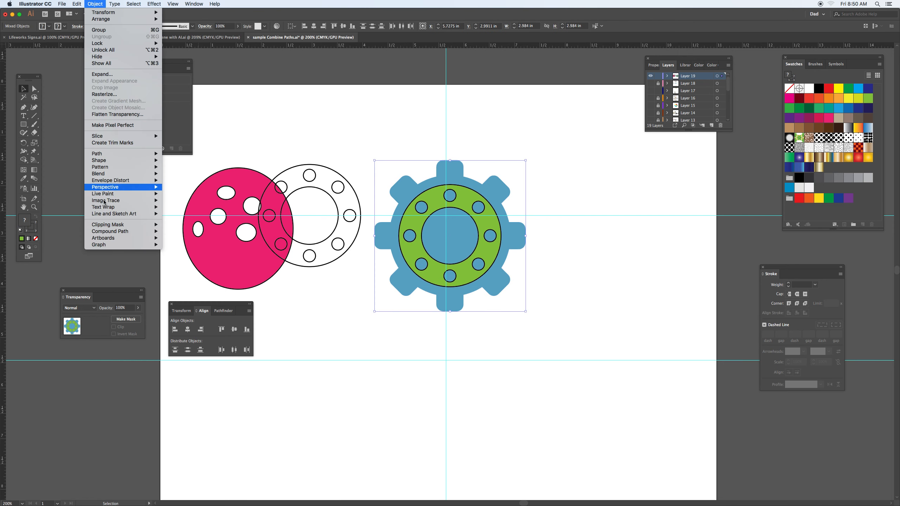
{"action": "mouse_move", "coordinate": [142, 231]}
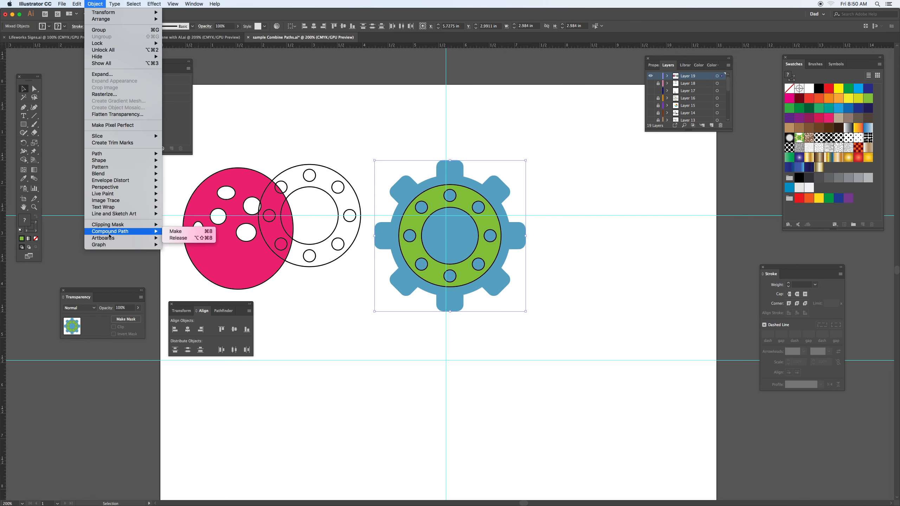
{"action": "left_click", "coordinate": [176, 231]}
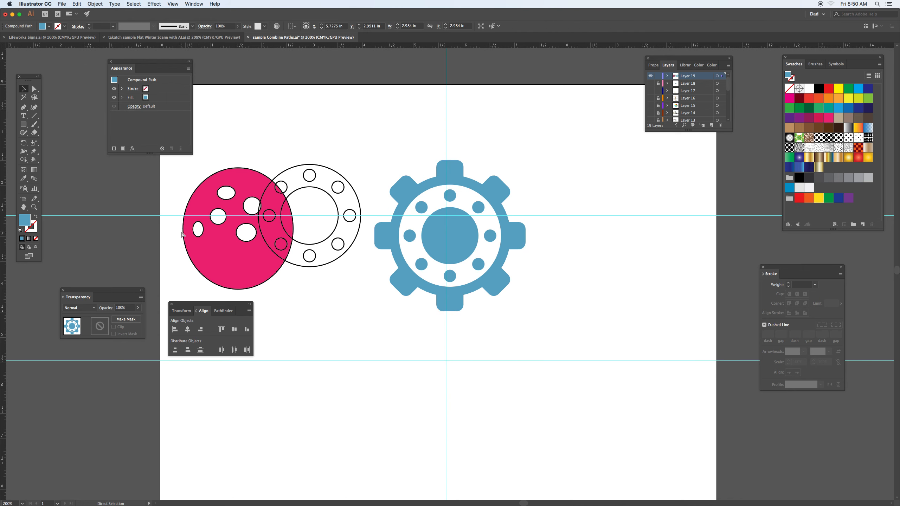
{"action": "key", "text": "super+alt+shift+8"}
View the flange and gear enlarged to 600% in full-screen mode with the panels and rulers hidden.
{"action": "key", "text": "super+equal"}
{"action": "key", "text": "super+equal"}
{"action": "key", "text": "super+equal"}
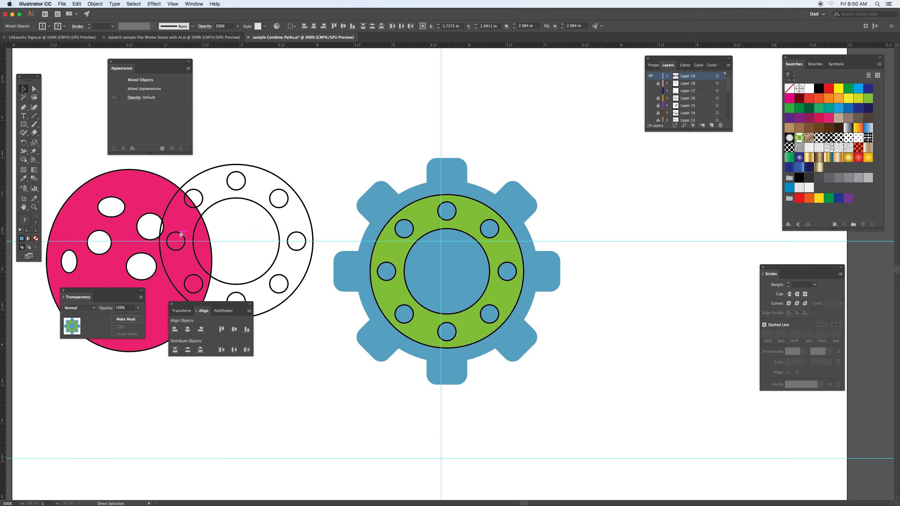
{"action": "key", "text": "Tab"}
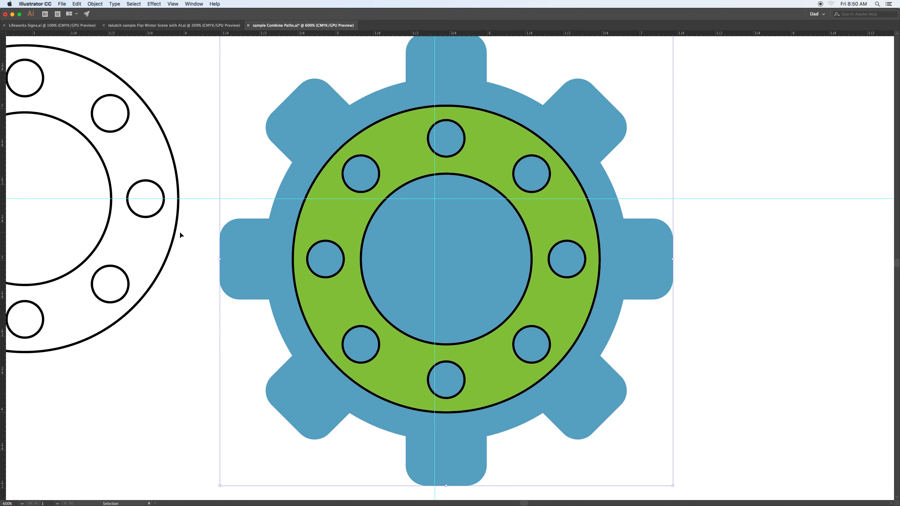
{"action": "key", "text": "f"}
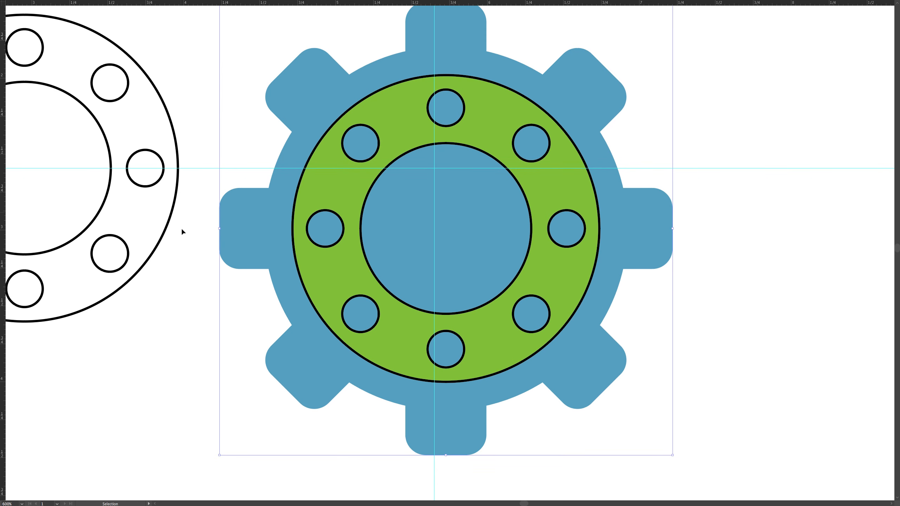
{"action": "key", "text": "super+r"}
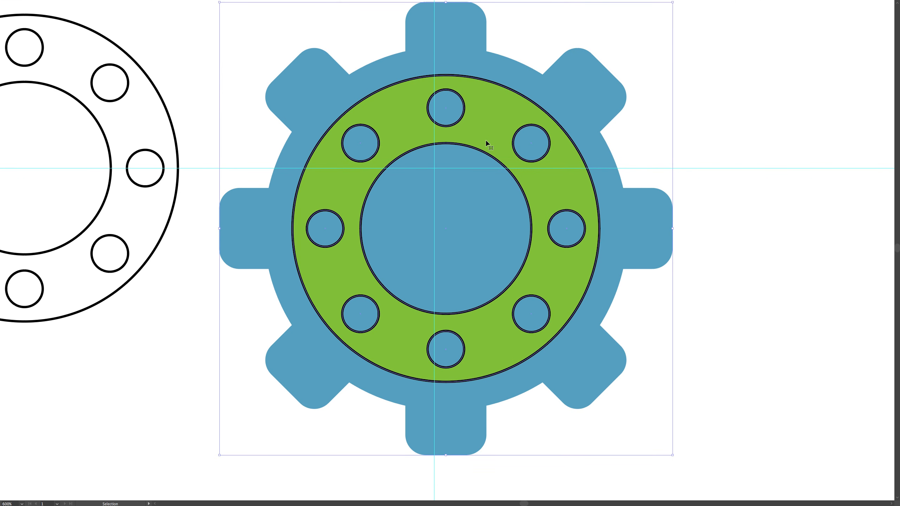